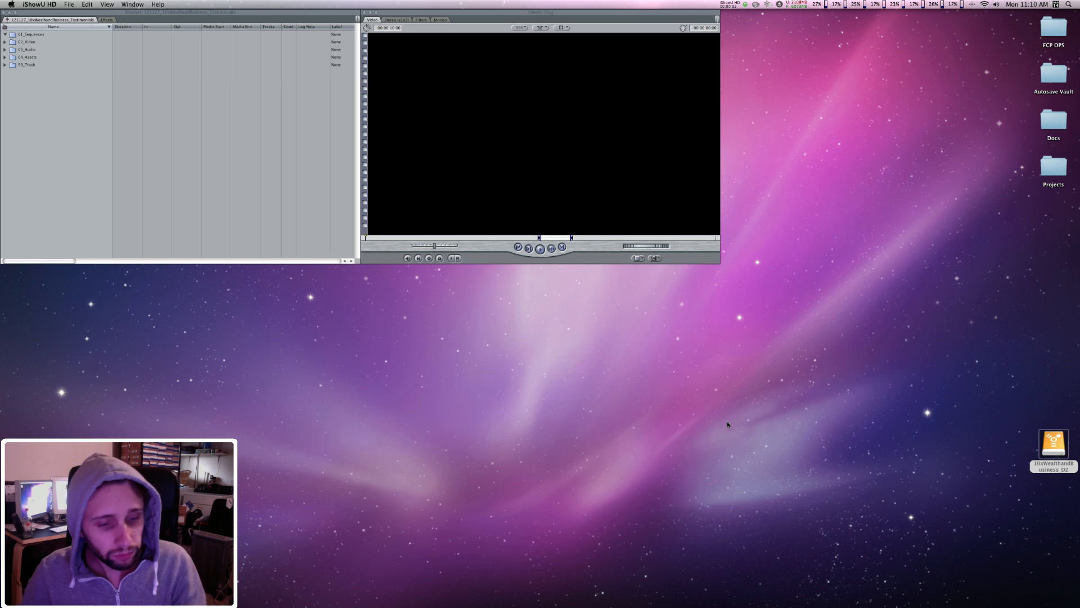
# Step: Switch to Finder and open the Testimonials folder inside FCP OPS > Capture Scratch on the 10xWealthandBusiness_D2 drive
pyautogui.moveTo(727, 607)
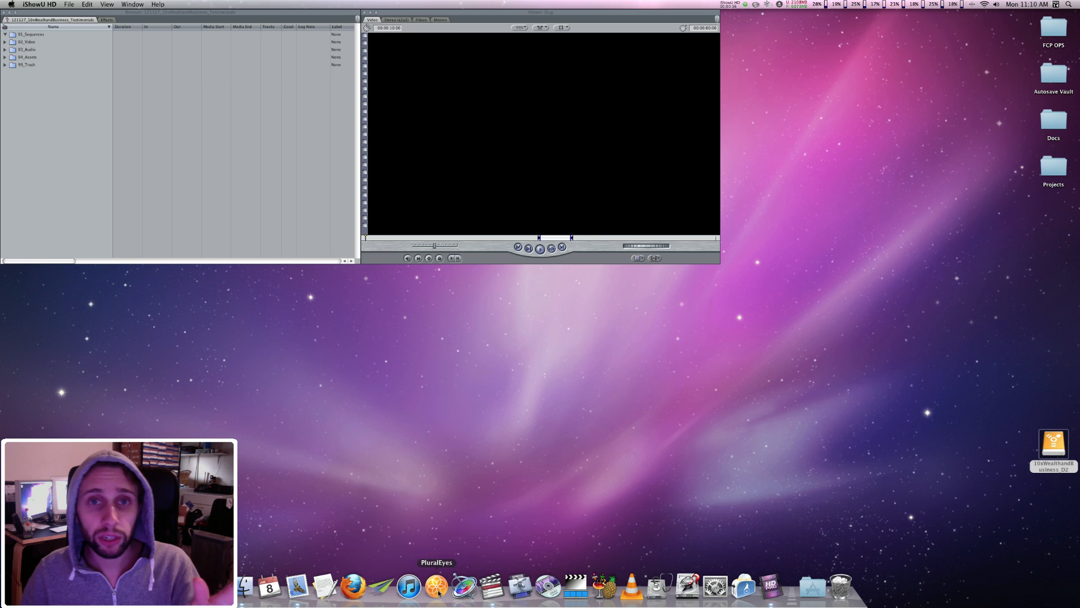
pyautogui.click(239, 596)
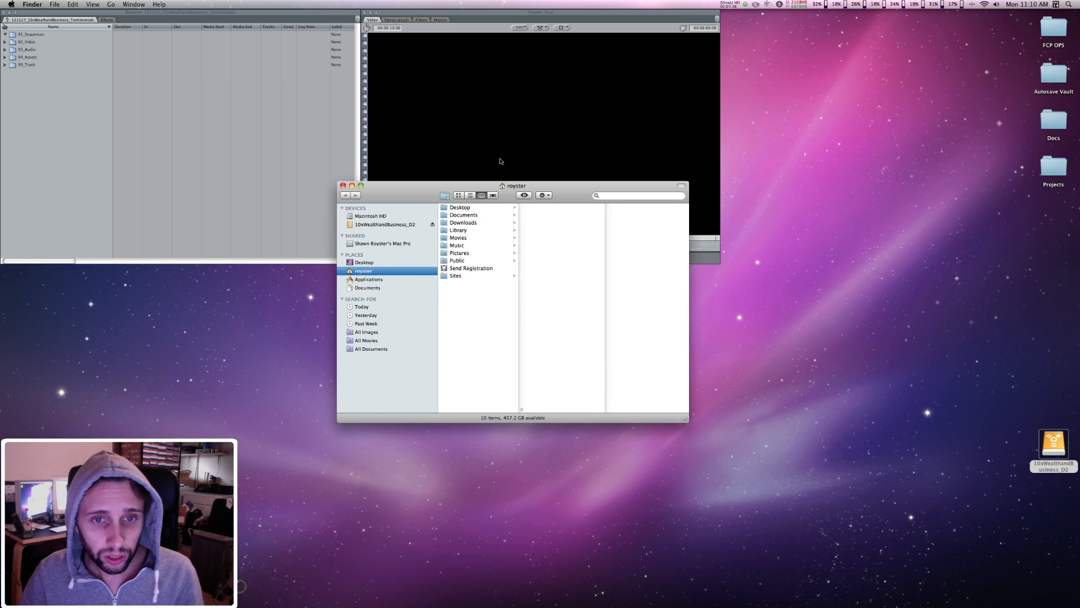
pyautogui.click(398, 224)
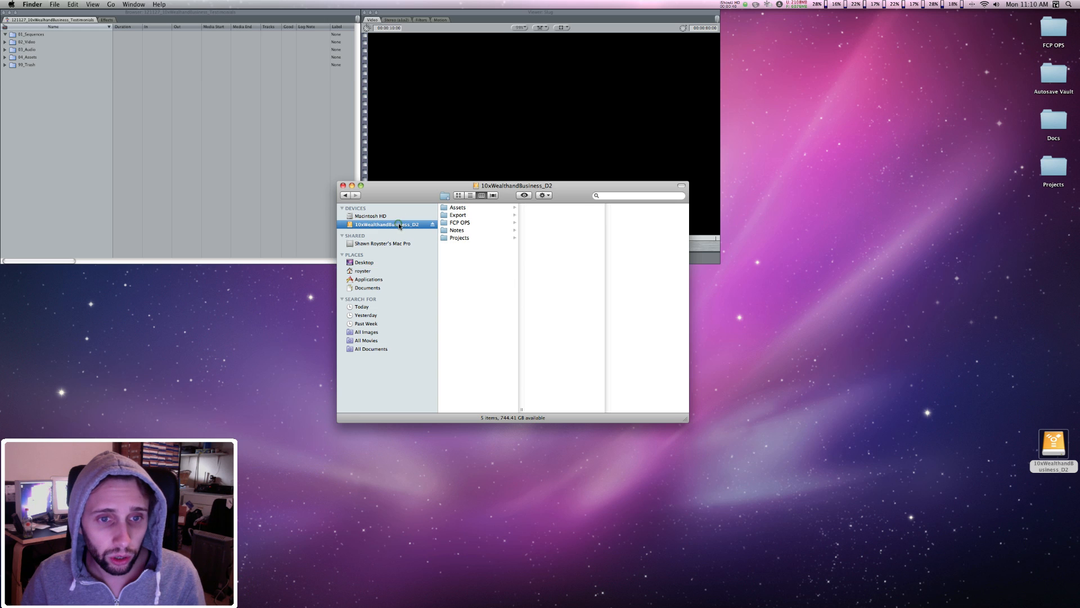
pyautogui.click(463, 223)
pyautogui.click(574, 216)
pyautogui.press('Right')
pyautogui.press('Down')
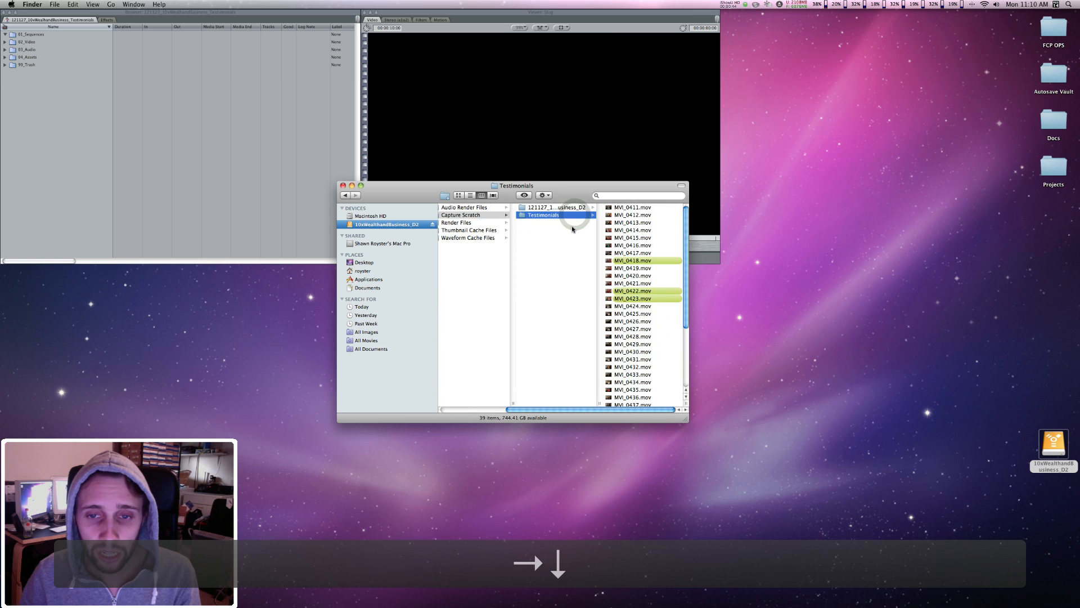
pyautogui.press('Right')
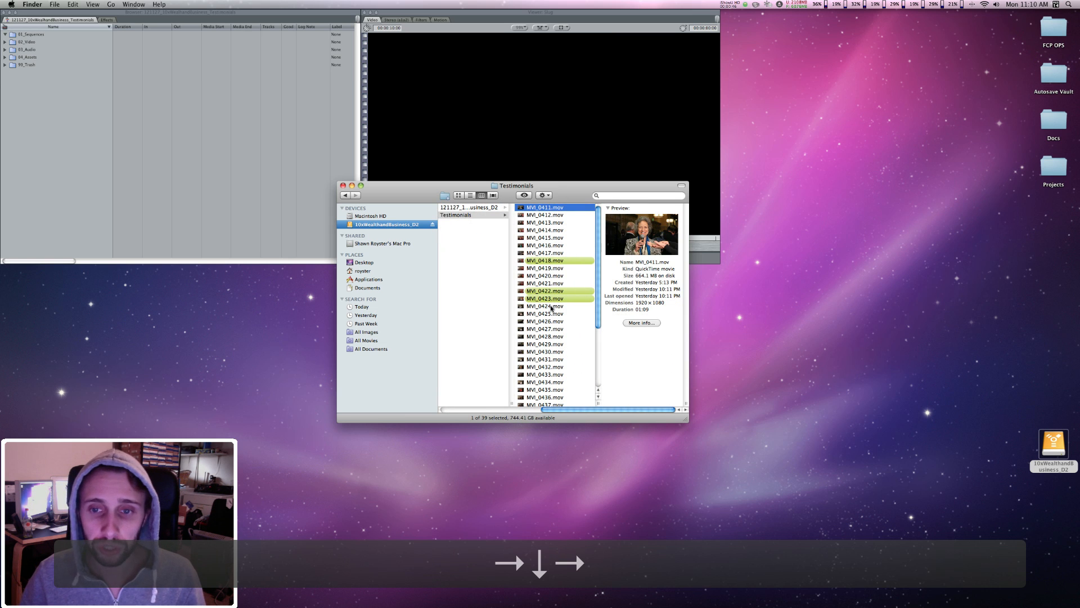
# Step: Import all the movie clips from MVI_0411.mov through MVI_0448.mov into the project's 02_Video bin, leaving out the pluraleyes_synctemp folder
pyautogui.scroll(-5, 555, 306)
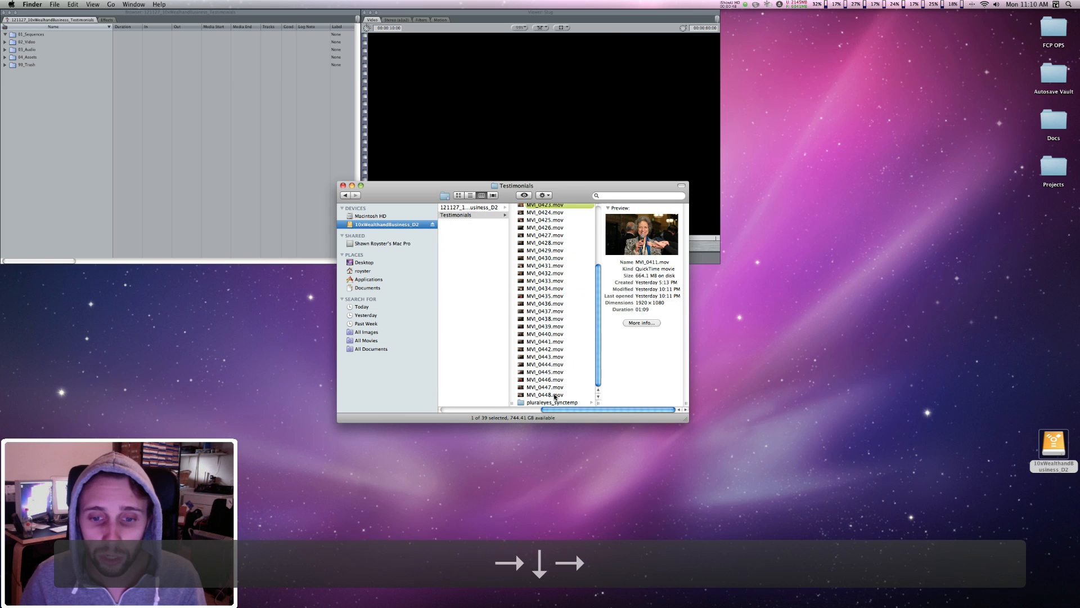
pyautogui.keyDown('shift'); pyautogui.click(555, 396); pyautogui.keyUp('shift')
pyautogui.scroll(4, 556, 388)
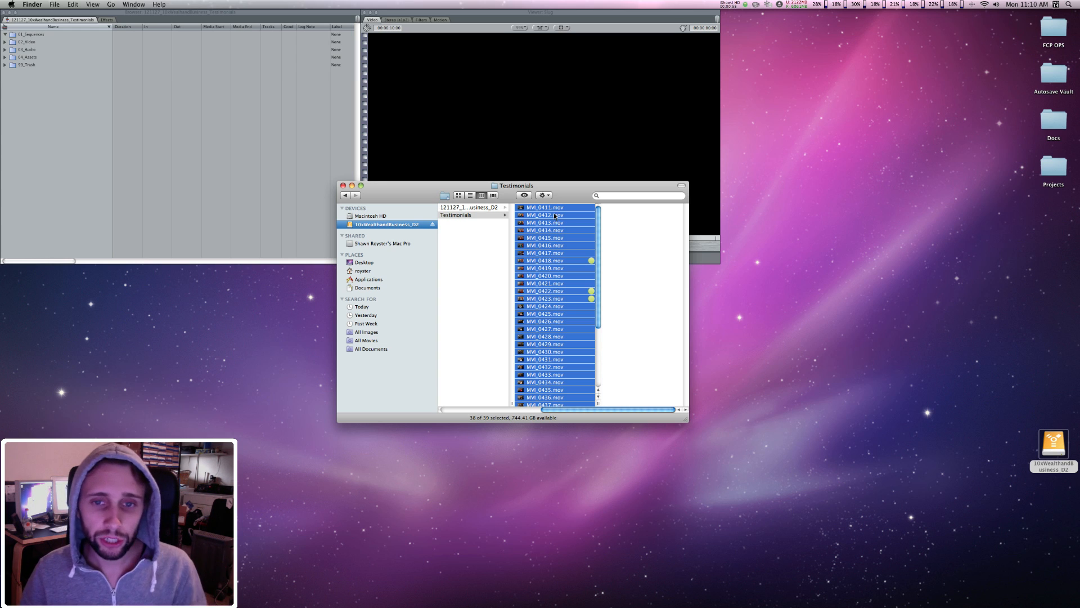
pyautogui.moveTo(552, 211); pyautogui.dragTo(29, 44)
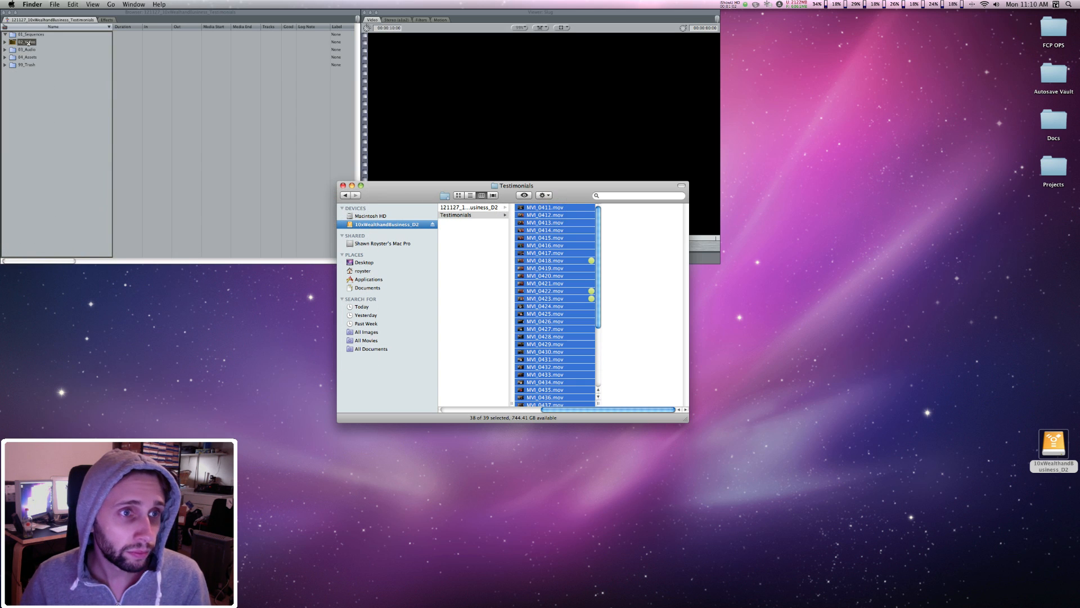
# Step: Open the MUSIC folder inside Assets > Audio > Testimonials on the 10xWealthandBusiness_D2 drive
pyautogui.click(394, 227)
pyautogui.click(460, 209)
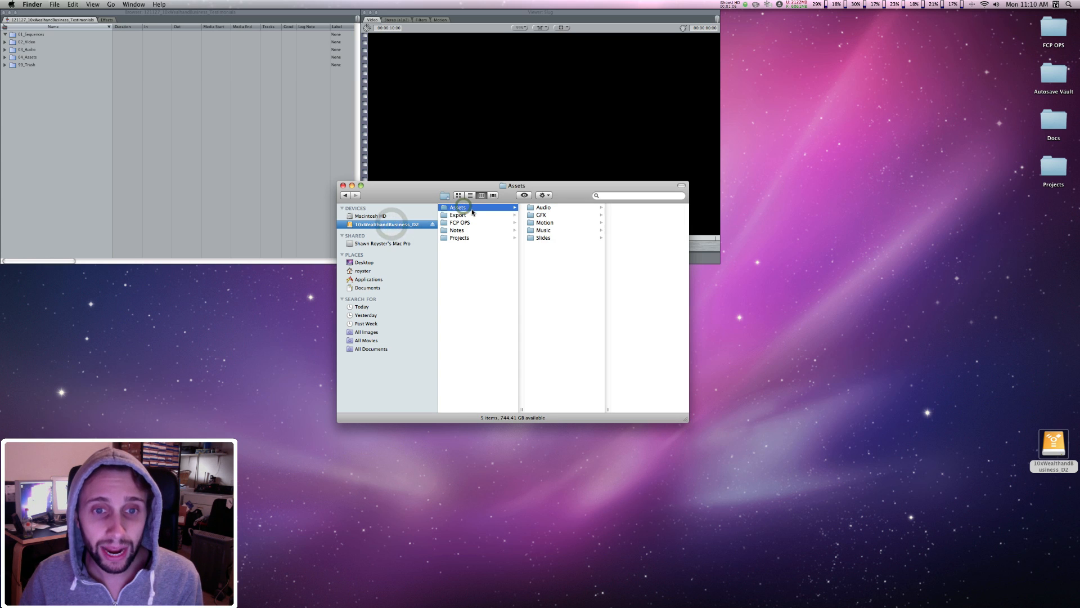
pyautogui.click(543, 208)
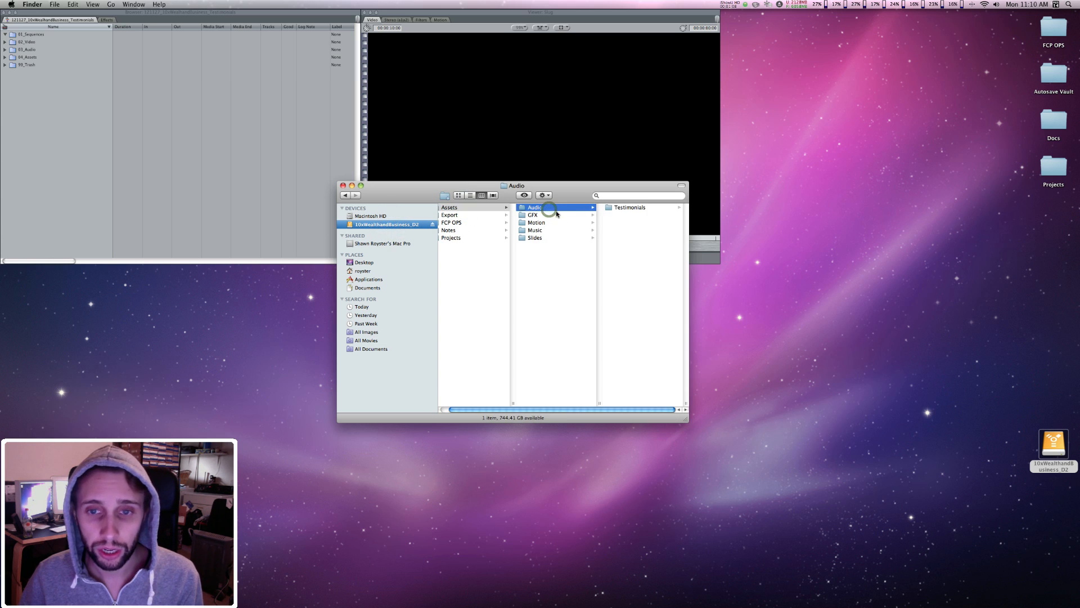
pyautogui.press('Right')
pyautogui.click(605, 216)
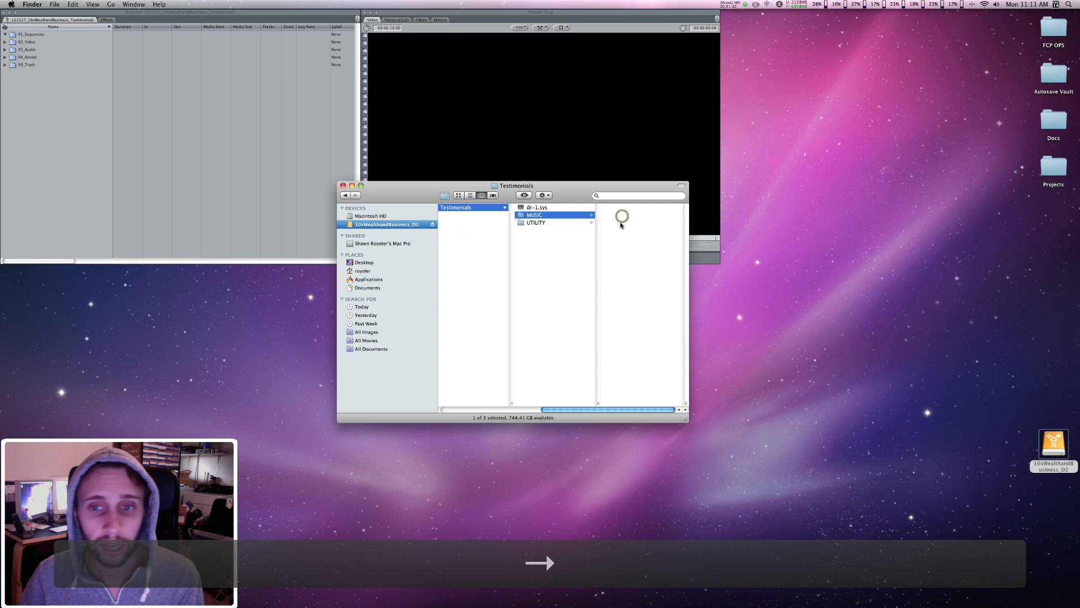
pyautogui.press('Right')
pyautogui.press('Down')
# Step: Import all the TASCAM .wav recordings into the project's 03_Audio bin, leaving out the pluraleyes_synctemp folder
pyautogui.scroll(-10, 554, 338)
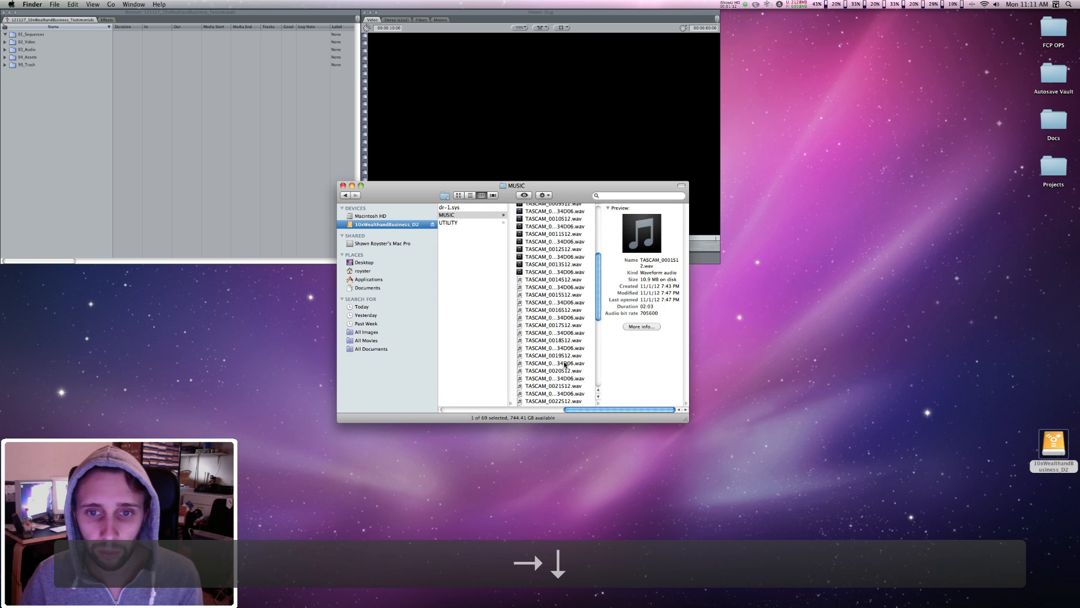
pyautogui.keyDown('shift'); pyautogui.click(555, 402); pyautogui.keyUp('shift')
pyautogui.scroll(10, 557, 338)
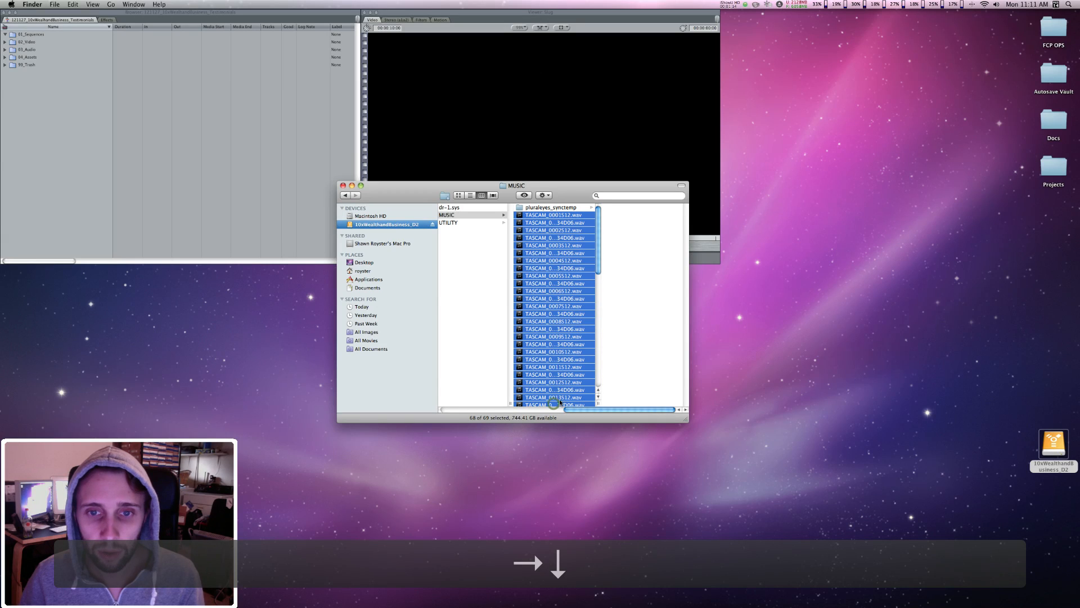
pyautogui.moveTo(572, 215); pyautogui.dragTo(26, 50)
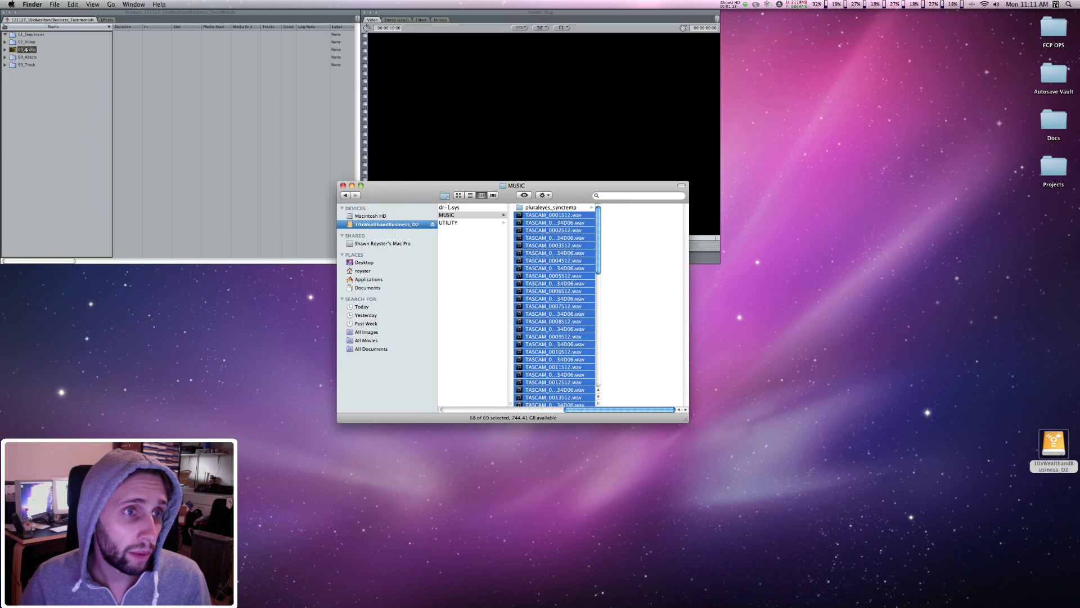
# Step: Switch to Final Cut Pro, create a sequence named Testimonials_ALL in the 01_Sequences bin and open it in the timeline
pyautogui.click(37, 155)
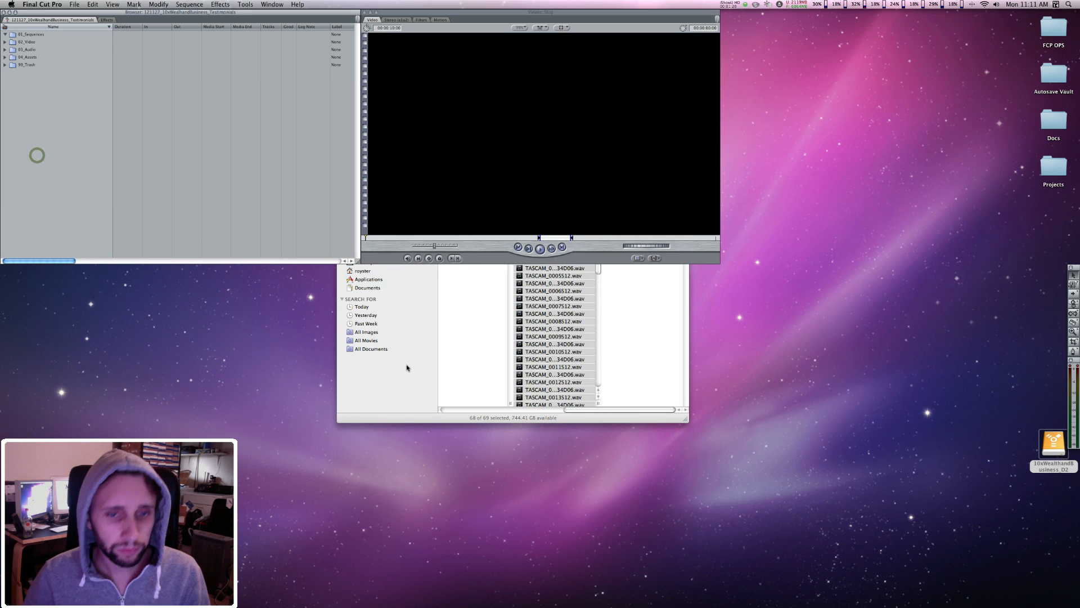
pyautogui.click(63, 174)
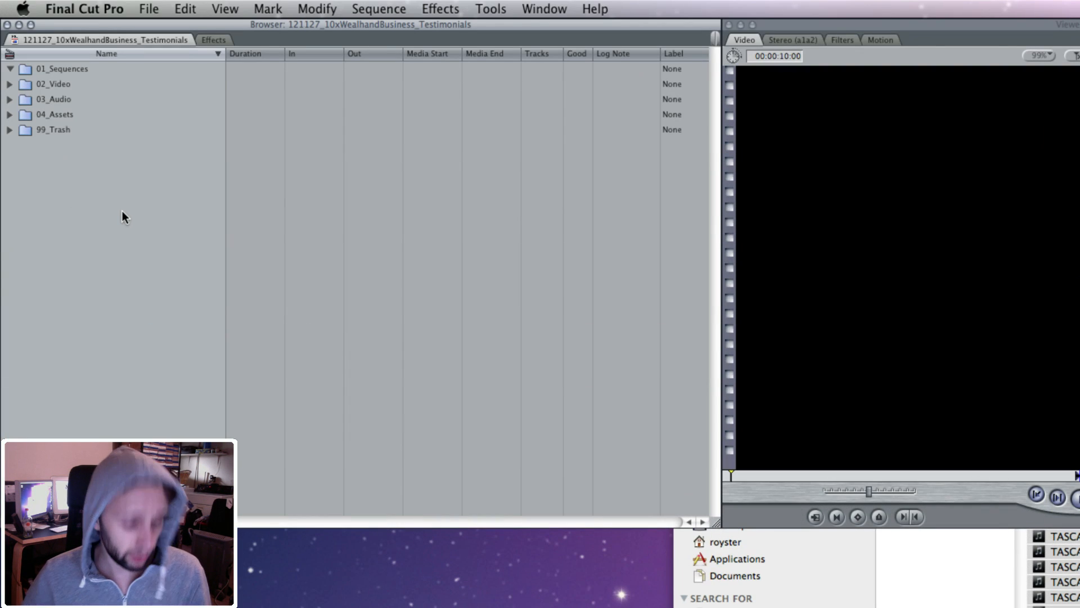
pyautogui.press('super+n')
pyautogui.write('Testimonials_ALL')
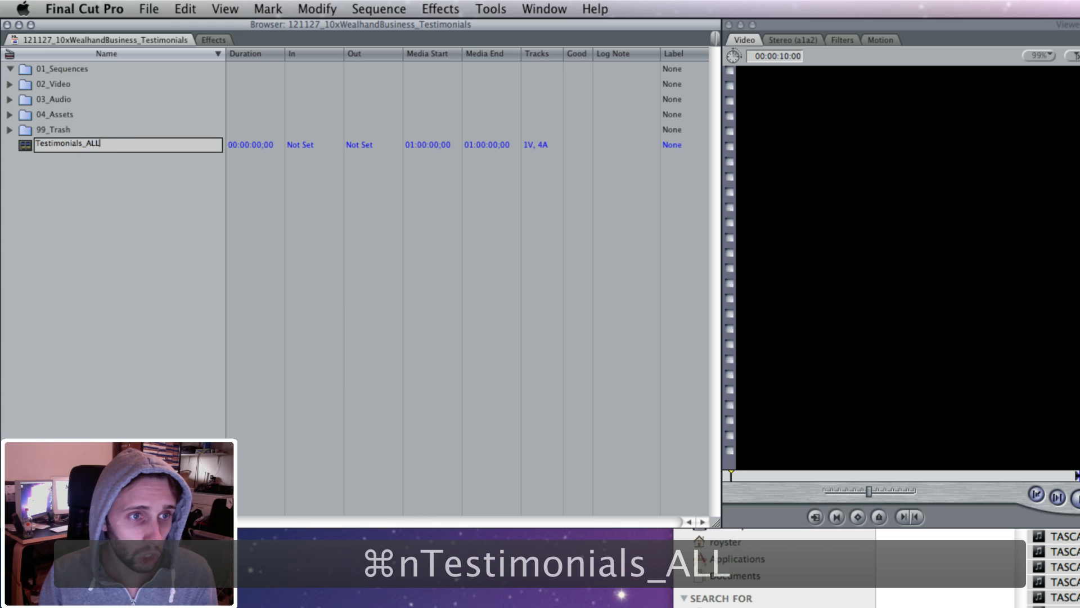
pyautogui.press('Return')
pyautogui.moveTo(110, 148); pyautogui.dragTo(70, 68)
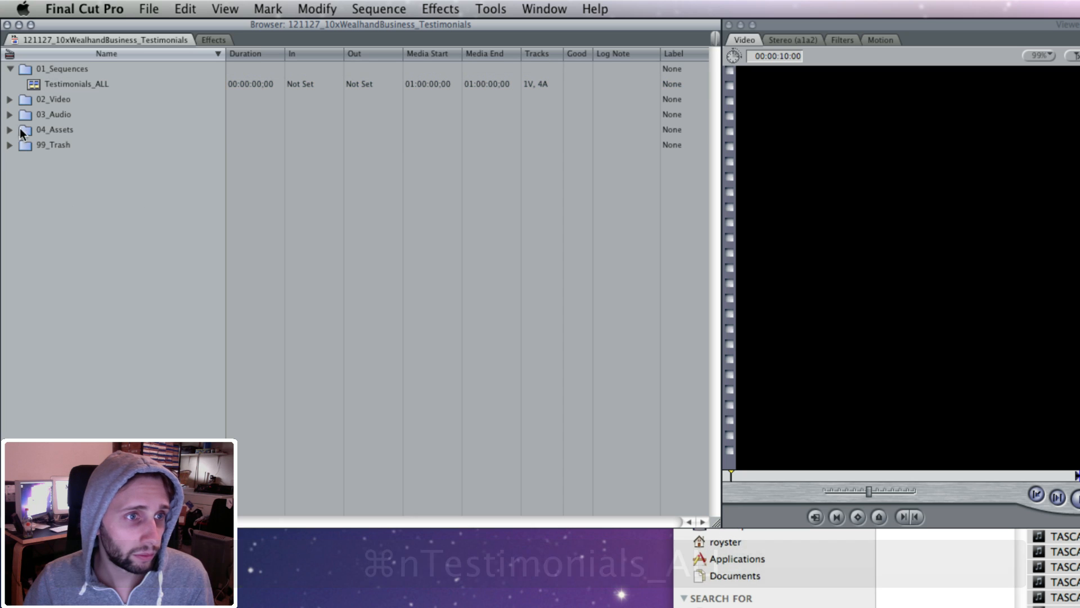
pyautogui.doubleClick(89, 83)
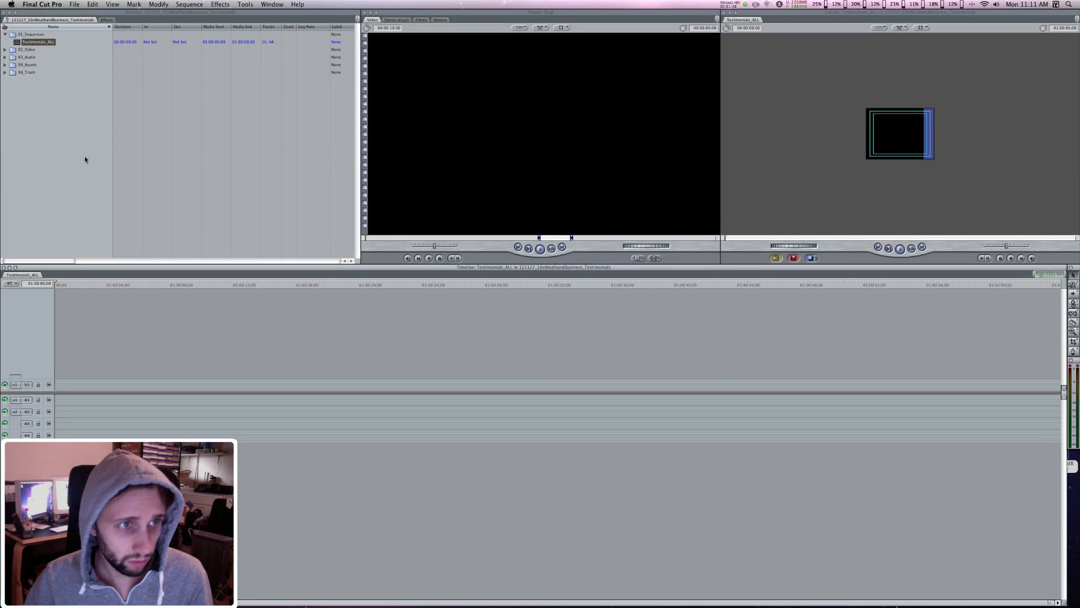
# Step: Expand the 02_Video bin and preview its first clips, MVI_0411 and MVI_0412
pyautogui.click(10, 99)
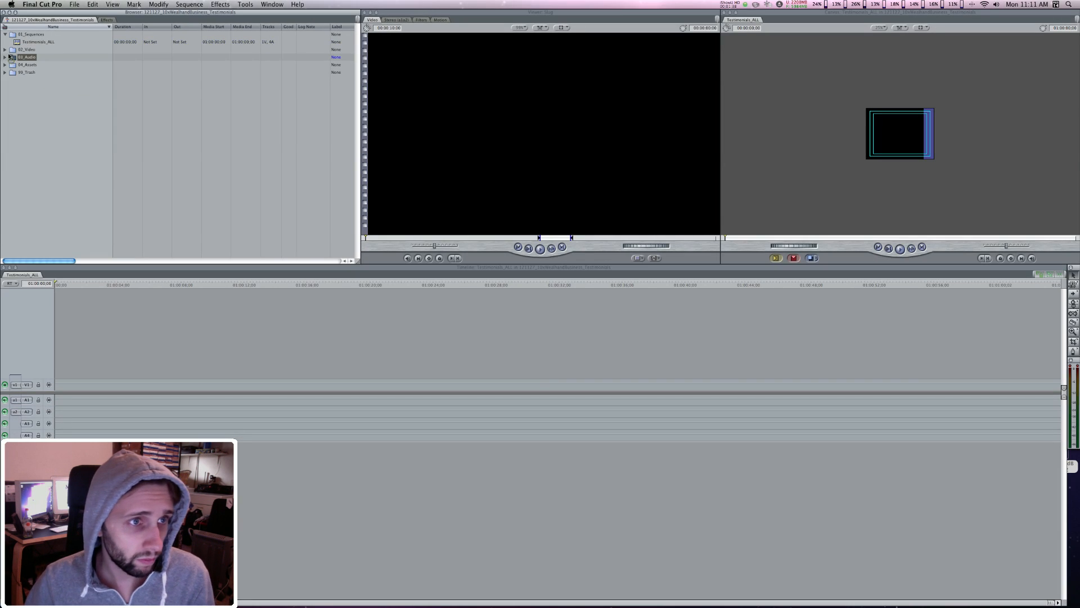
pyautogui.click(27, 57)
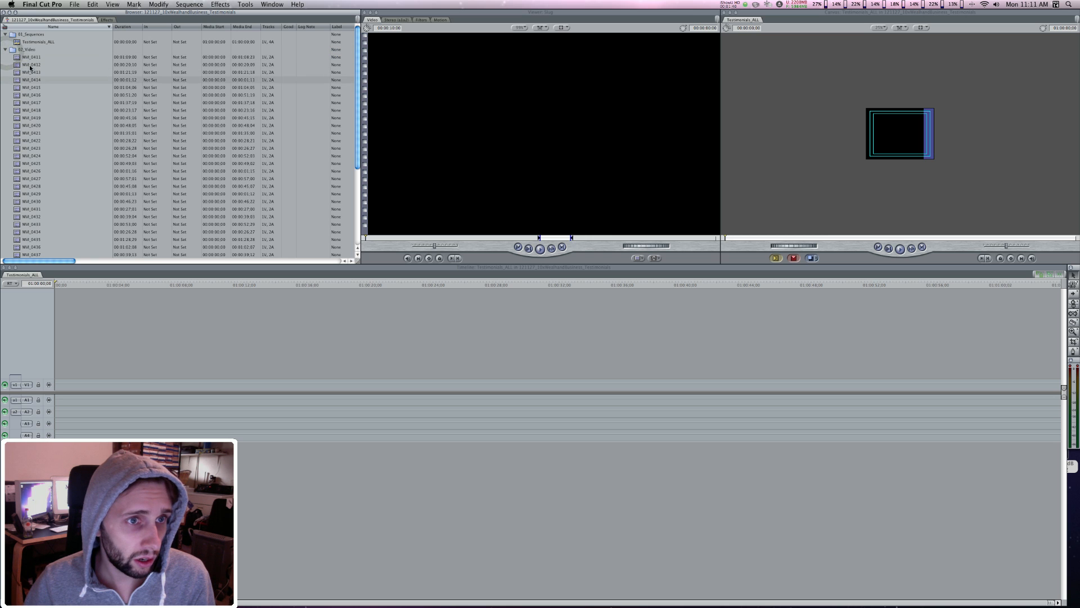
pyautogui.doubleClick(27, 58)
pyautogui.click(32, 65)
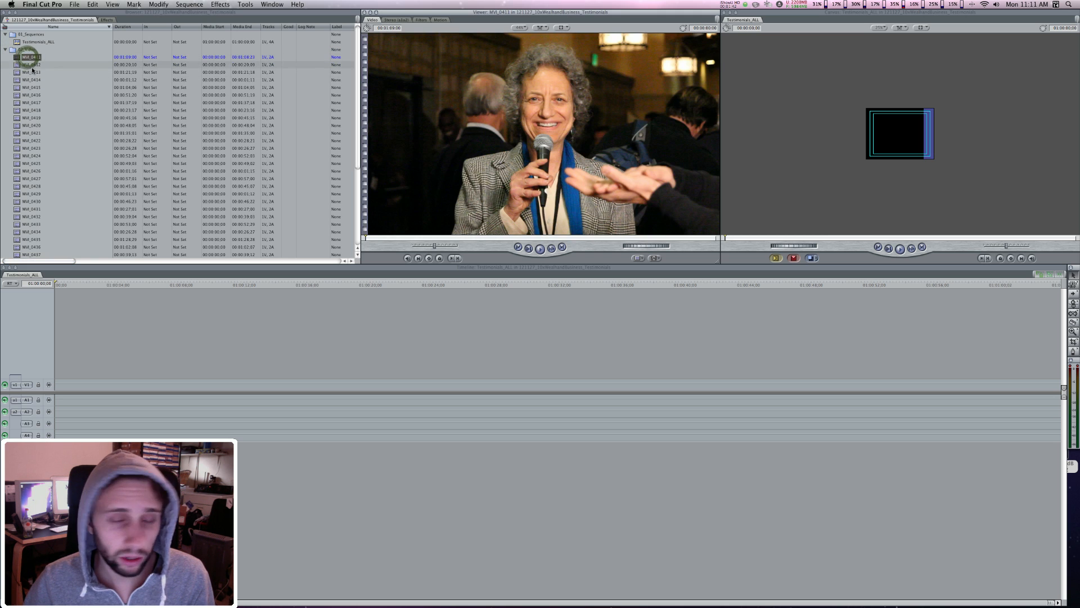
pyautogui.doubleClick(32, 65)
pyautogui.click(33, 73)
pyautogui.click(37, 82)
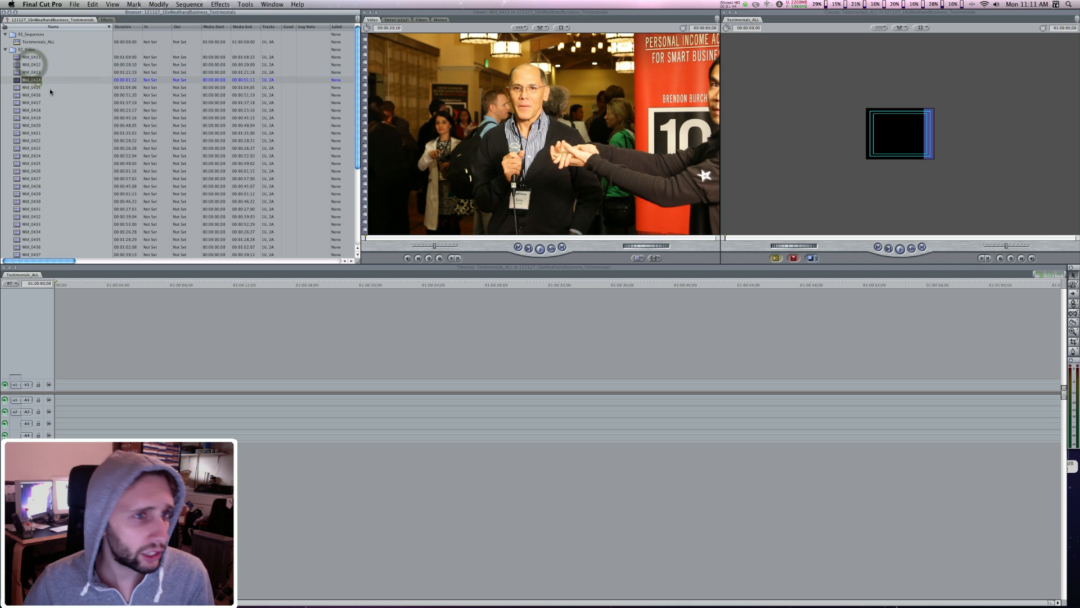
pyautogui.click(54, 77)
# Step: Add clips MVI_0412 through MVI_0448 to the Testimonials_ALL sequence, changing the sequence settings to match the clips
pyautogui.click(31, 65)
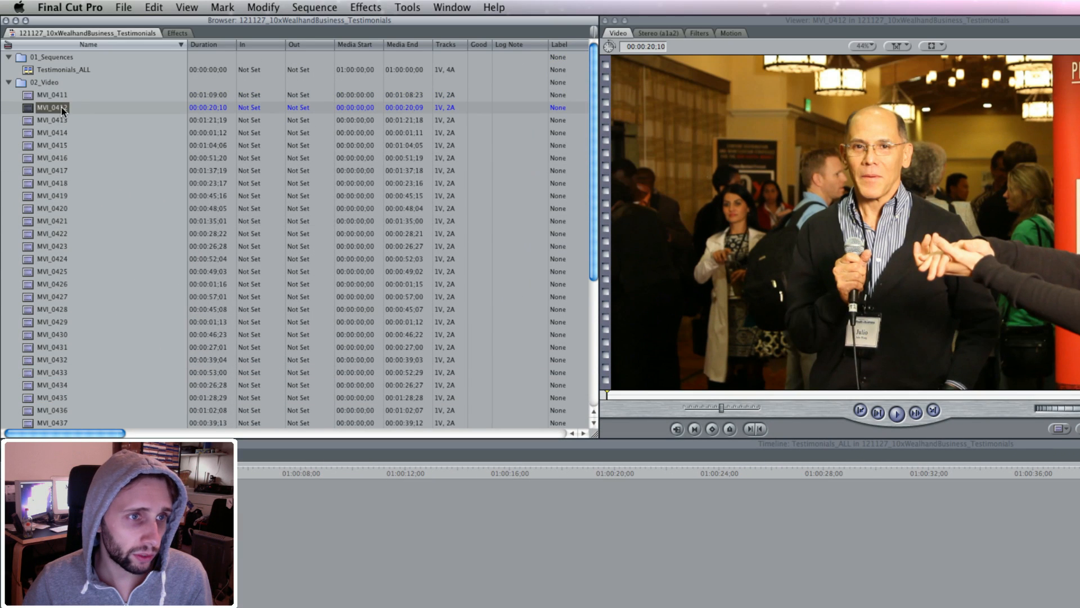
pyautogui.scroll(-5, 89, 261)
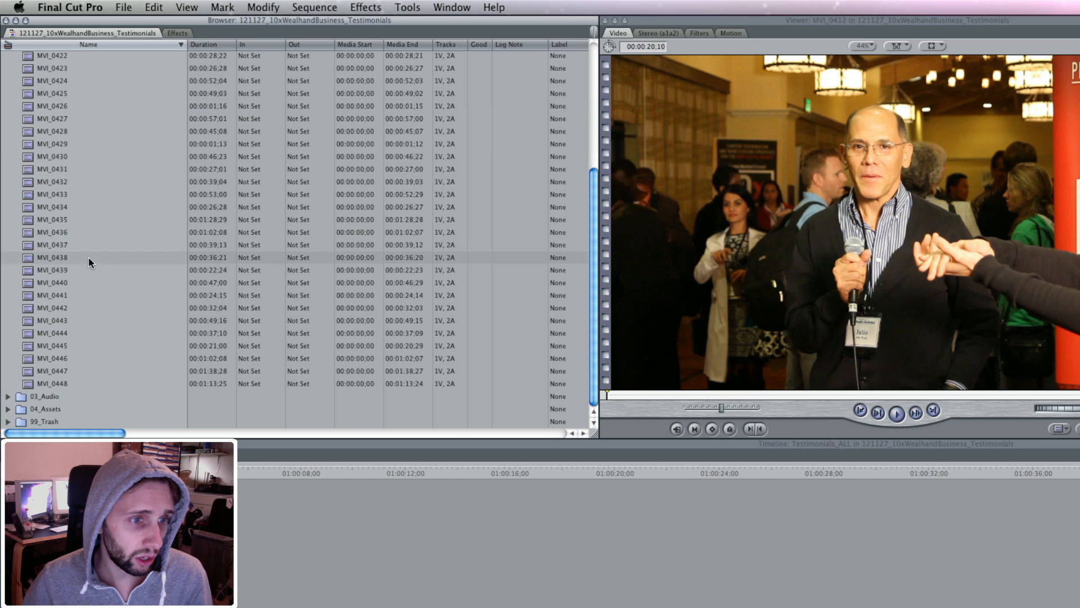
pyautogui.keyDown('shift'); pyautogui.click(66, 383); pyautogui.keyUp('shift')
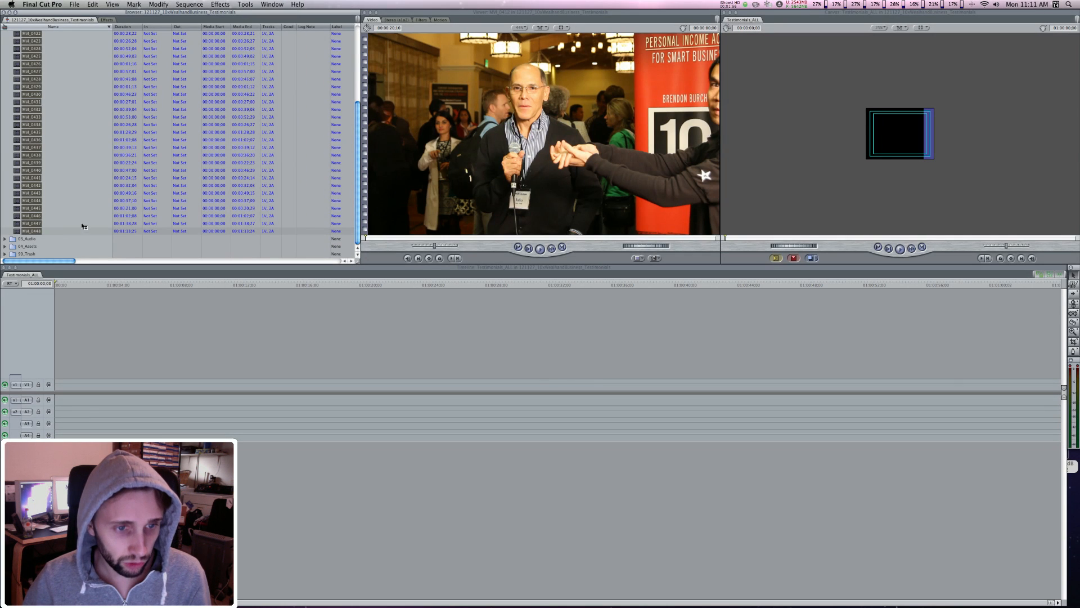
pyautogui.moveTo(82, 226); pyautogui.dragTo(990, 106)
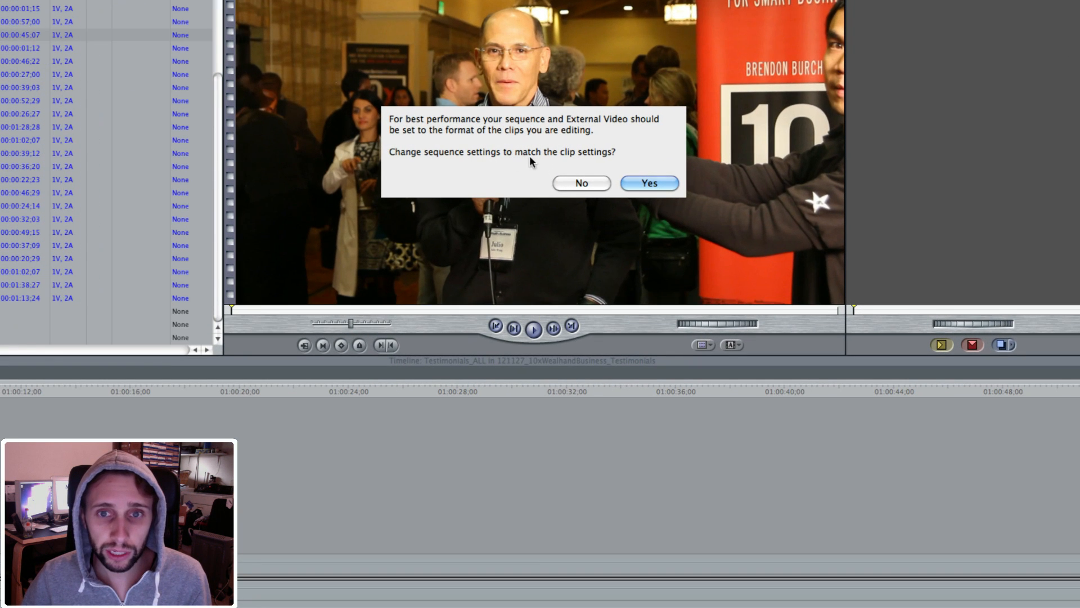
pyautogui.click(642, 182)
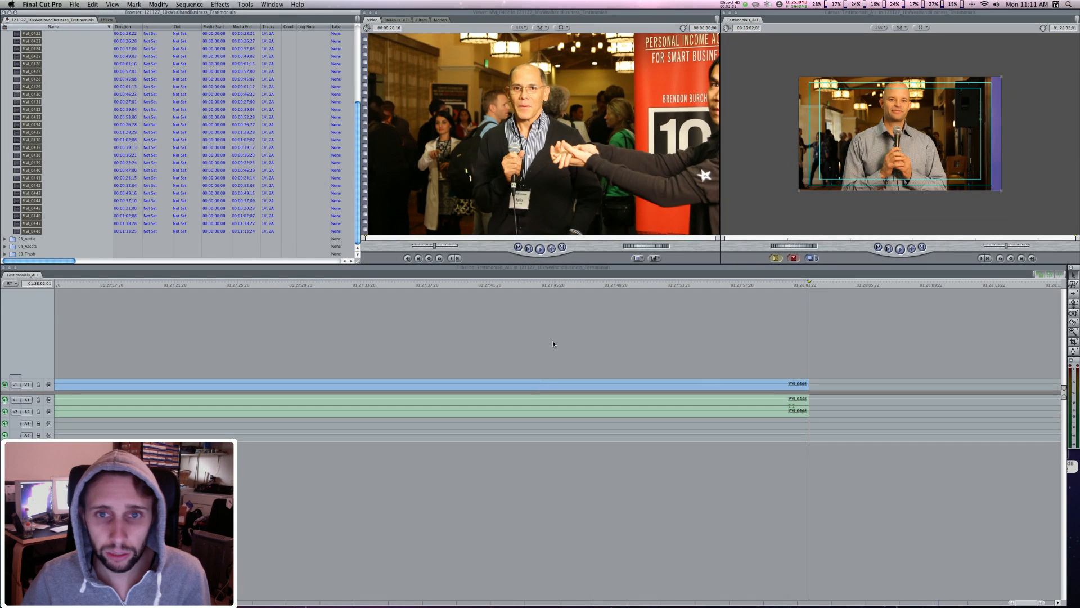
# Step: Move the playhead back through the edit points to the start of the Testimonials_ALL sequence
pyautogui.click(552, 342)
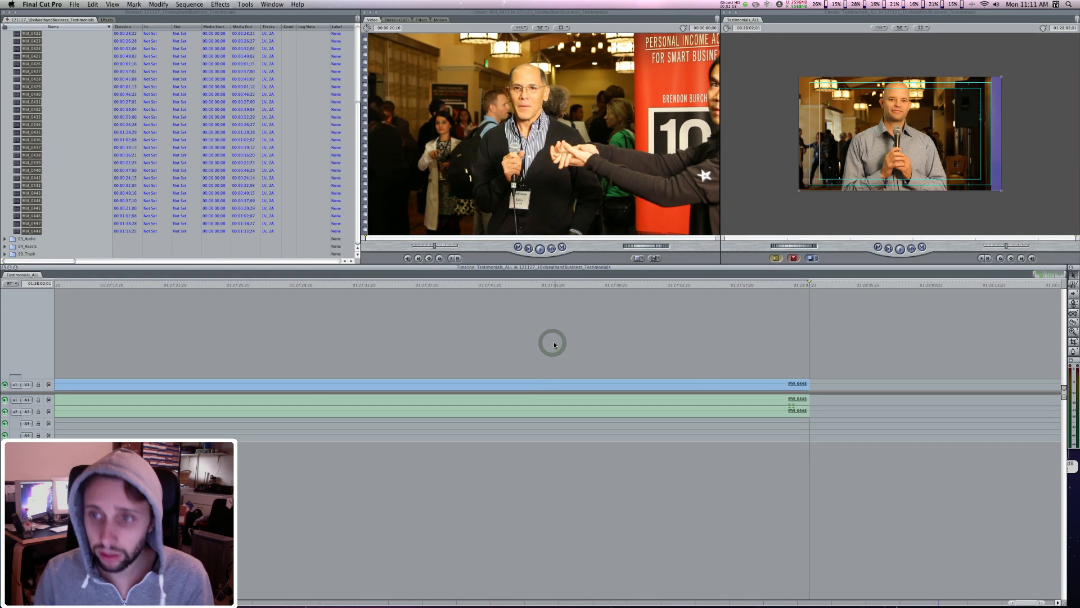
pyautogui.press('Up')
pyautogui.press('Up')
pyautogui.press('Up')
pyautogui.press('Up')
pyautogui.press('Up')
pyautogui.press('Up')
pyautogui.press('Up')
pyautogui.press('Up')
pyautogui.press('Up')
pyautogui.press('Up')
pyautogui.press('Up')
pyautogui.press('Up')
pyautogui.press('Up')
pyautogui.press('Up')
pyautogui.press('Up')
pyautogui.press('Up')
pyautogui.press('Up')
pyautogui.press('Up')
pyautogui.press('Up')
pyautogui.press('Up')
pyautogui.press('Up')
pyautogui.press('Up')
pyautogui.press('Up')
pyautogui.press('Up')
pyautogui.press('Up')
pyautogui.press('Up')
pyautogui.press('Up')
pyautogui.press('Up')
pyautogui.press('Up')
pyautogui.press('Up')
pyautogui.press('Up')
pyautogui.press('Up')
pyautogui.press('Up')
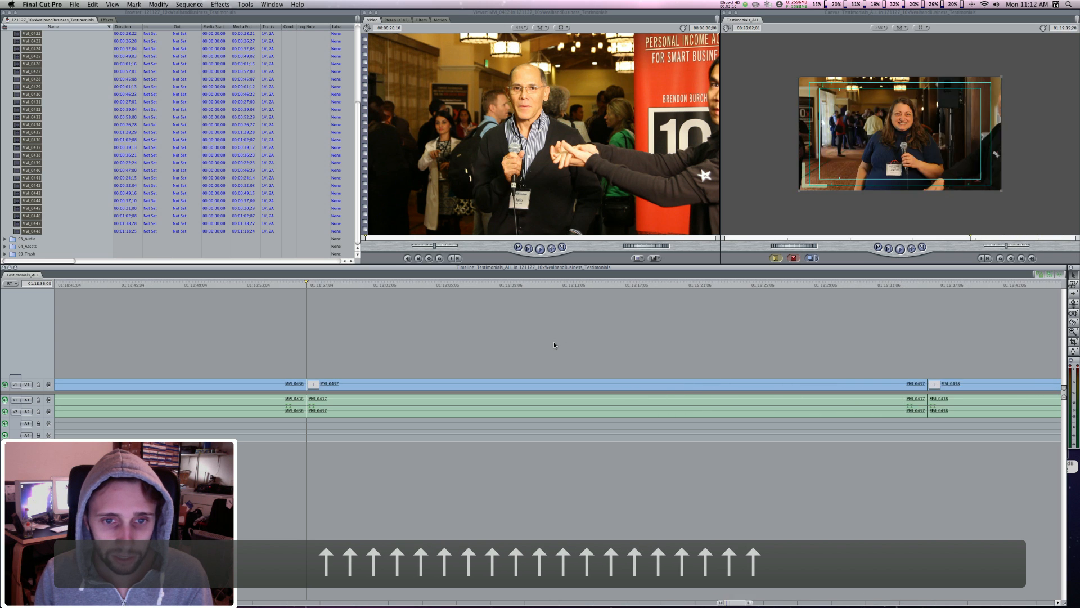
pyautogui.press('Up')
pyautogui.press('Up')
pyautogui.press('Up')
pyautogui.press('Up')
pyautogui.press('Up')
pyautogui.press('Up')
pyautogui.press('Up')
pyautogui.press('Up')
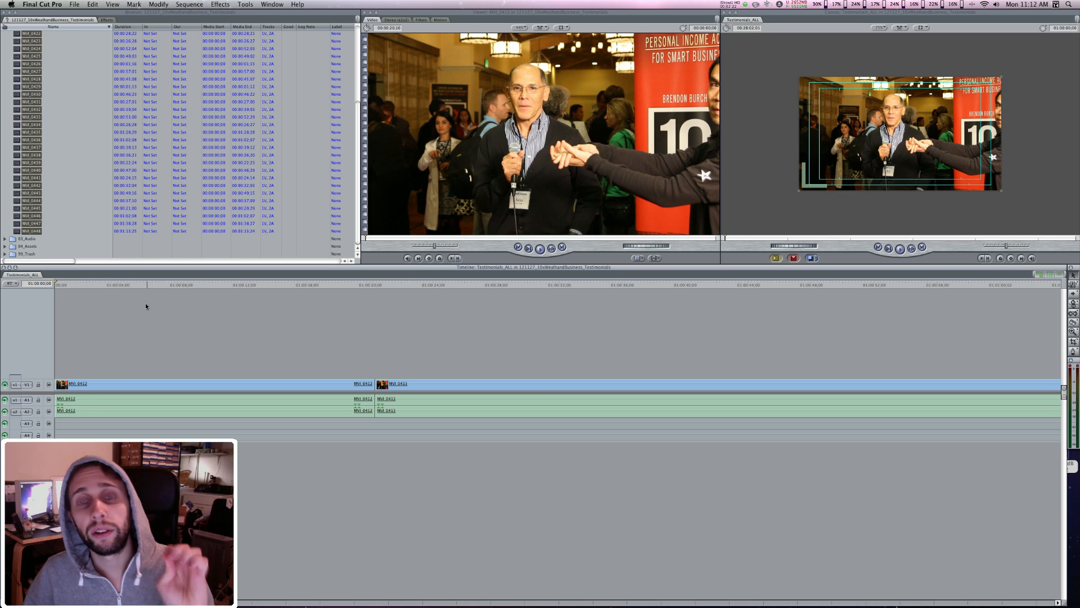
# Step: Play a short portion from the middle of the sequence's first clip, MVI_0412
pyautogui.click(196, 283)
pyautogui.press('space')
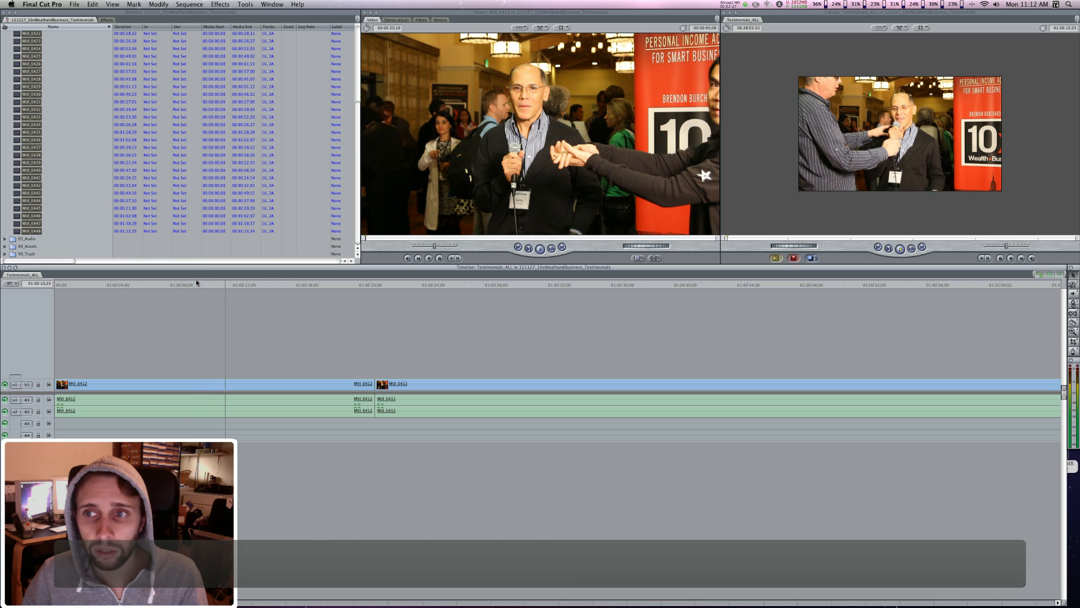
pyautogui.press('space')
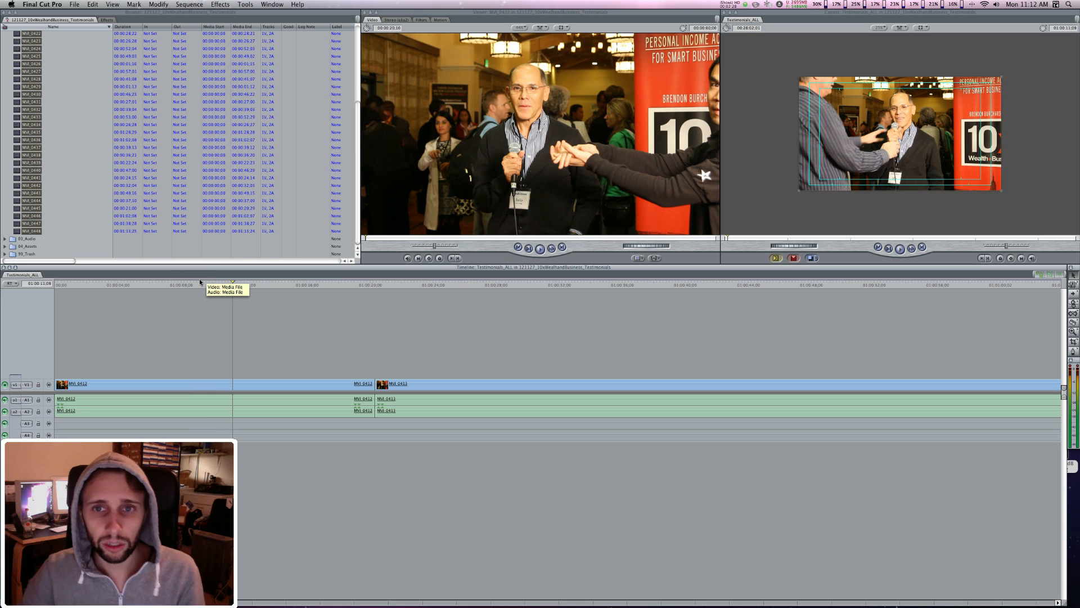
# Step: Collapse the 02_Video bin, expand the 03_Audio bin and look through its TASCAM recordings
pyautogui.scroll(5, 78, 192)
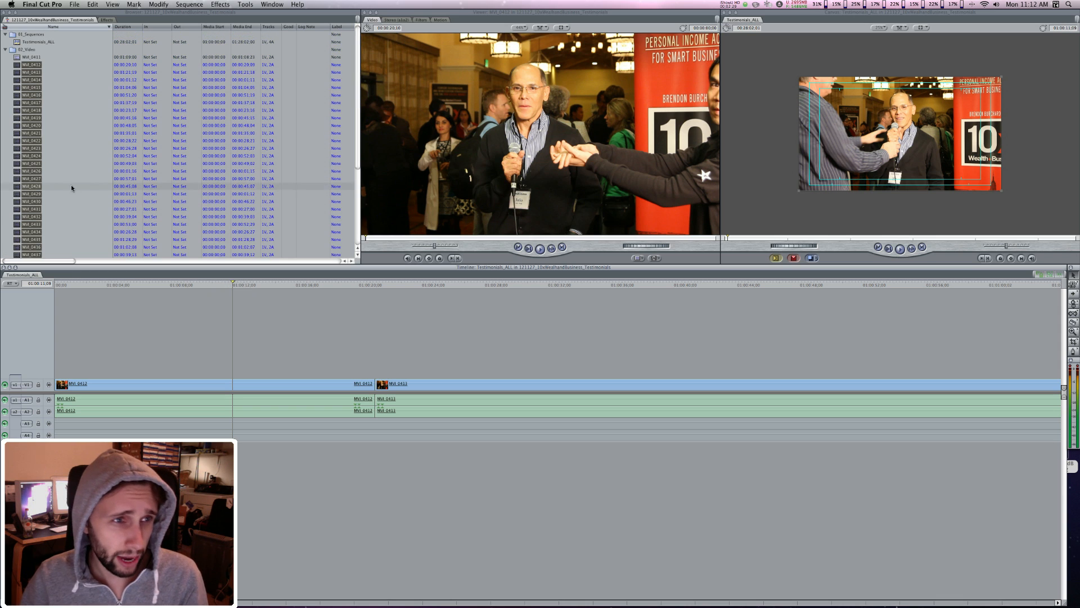
pyautogui.click(5, 51)
pyautogui.click(5, 58)
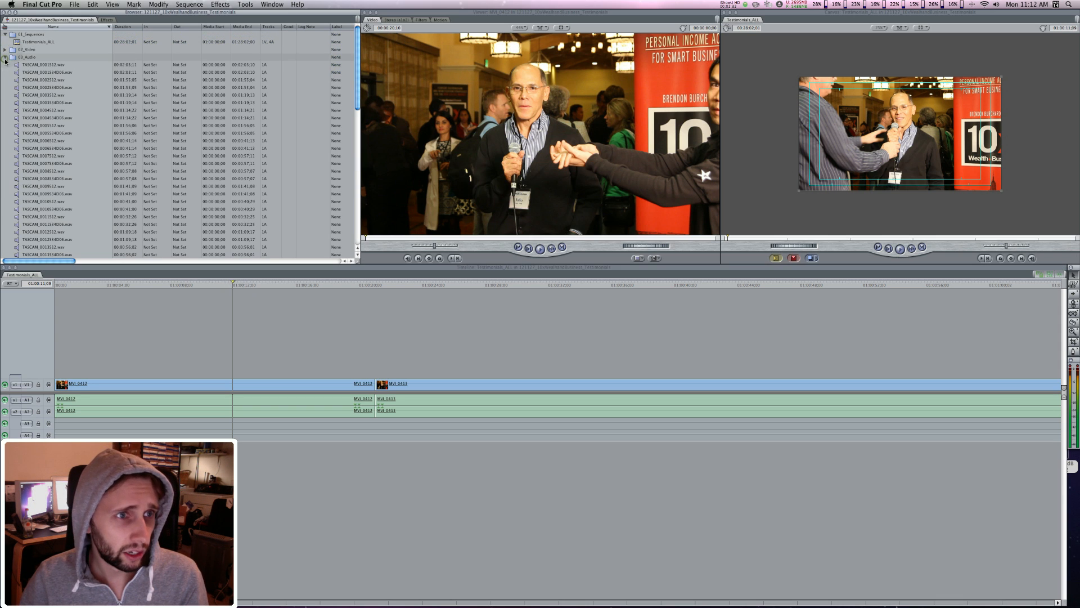
pyautogui.scroll(-10, 51, 90)
pyautogui.scroll(10, 53, 102)
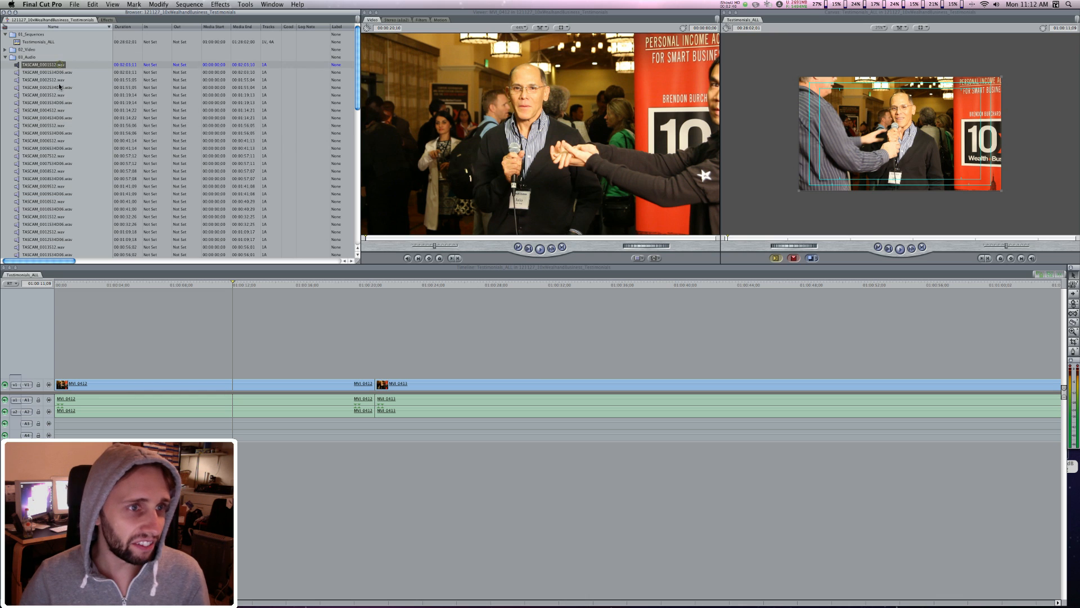
# Step: Remove all the duplicate TASCAM recordings whose names end in S12 from the 03_Audio bin, leaving only the S34D06 files
pyautogui.keyDown('super'); pyautogui.click(56, 79); pyautogui.keyUp('super')
pyautogui.keyDown('super'); pyautogui.click(56, 94); pyautogui.keyUp('super')
pyautogui.keyDown('super'); pyautogui.click(59, 110); pyautogui.keyUp('super')
pyautogui.keyDown('super'); pyautogui.click(59, 125); pyautogui.keyUp('super')
pyautogui.keyDown('super'); pyautogui.click(60, 141); pyautogui.keyUp('super')
pyautogui.keyDown('super'); pyautogui.click(60, 155); pyautogui.keyUp('super')
pyautogui.keyDown('super'); pyautogui.click(60, 170); pyautogui.keyUp('super')
pyautogui.keyDown('super'); pyautogui.click(61, 185); pyautogui.keyUp('super')
pyautogui.keyDown('super'); pyautogui.click(60, 201); pyautogui.keyUp('super')
pyautogui.keyDown('super'); pyautogui.click(60, 216); pyautogui.keyUp('super')
pyautogui.scroll(-5, 59, 214)
pyautogui.keyDown('super'); pyautogui.click(59, 156); pyautogui.keyUp('super')
pyautogui.keyDown('super'); pyautogui.click(58, 172); pyautogui.keyUp('super')
pyautogui.keyDown('super'); pyautogui.click(58, 186); pyautogui.keyUp('super')
pyautogui.keyDown('super'); pyautogui.click(58, 201); pyautogui.keyUp('super')
pyautogui.keyDown('super'); pyautogui.click(58, 216); pyautogui.keyUp('super')
pyautogui.keyDown('super'); pyautogui.click(58, 232); pyautogui.keyUp('super')
pyautogui.scroll(-8, 57, 229)
pyautogui.keyDown('super'); pyautogui.click(58, 129); pyautogui.keyUp('super')
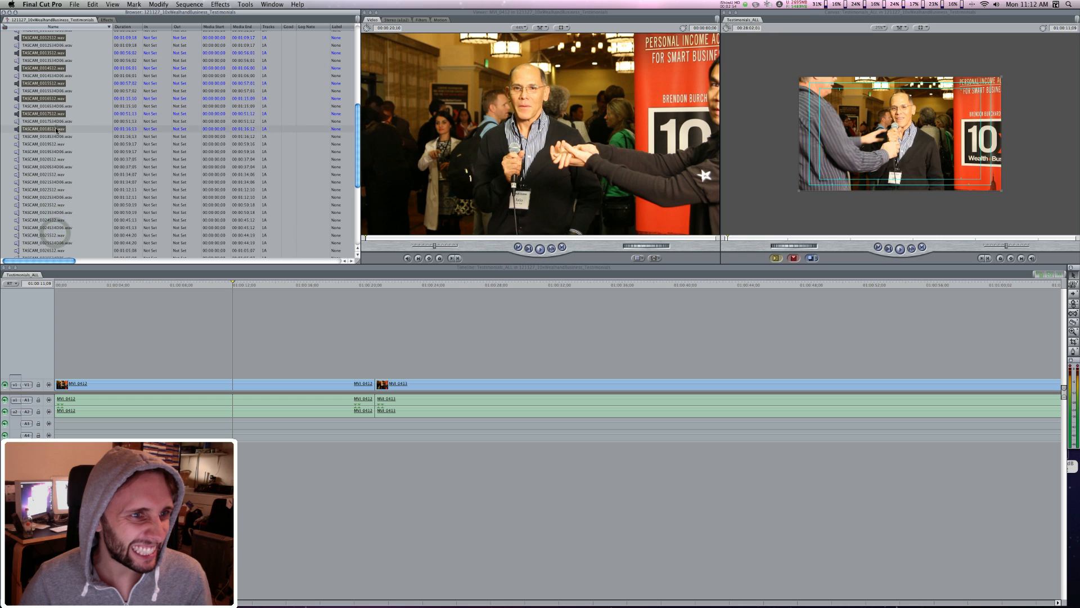
pyautogui.keyDown('super'); pyautogui.click(58, 144); pyautogui.keyUp('super')
pyautogui.keyDown('super'); pyautogui.click(58, 159); pyautogui.keyUp('super')
pyautogui.keyDown('super'); pyautogui.click(59, 175); pyautogui.keyUp('super')
pyautogui.keyDown('super'); pyautogui.click(59, 189); pyautogui.keyUp('super')
pyautogui.keyDown('super'); pyautogui.click(60, 204); pyautogui.keyUp('super')
pyautogui.keyDown('super'); pyautogui.click(58, 220); pyautogui.keyUp('super')
pyautogui.keyDown('super'); pyautogui.click(59, 235); pyautogui.keyUp('super')
pyautogui.scroll(-5, 58, 235)
pyautogui.keyDown('super'); pyautogui.click(58, 110); pyautogui.keyUp('super')
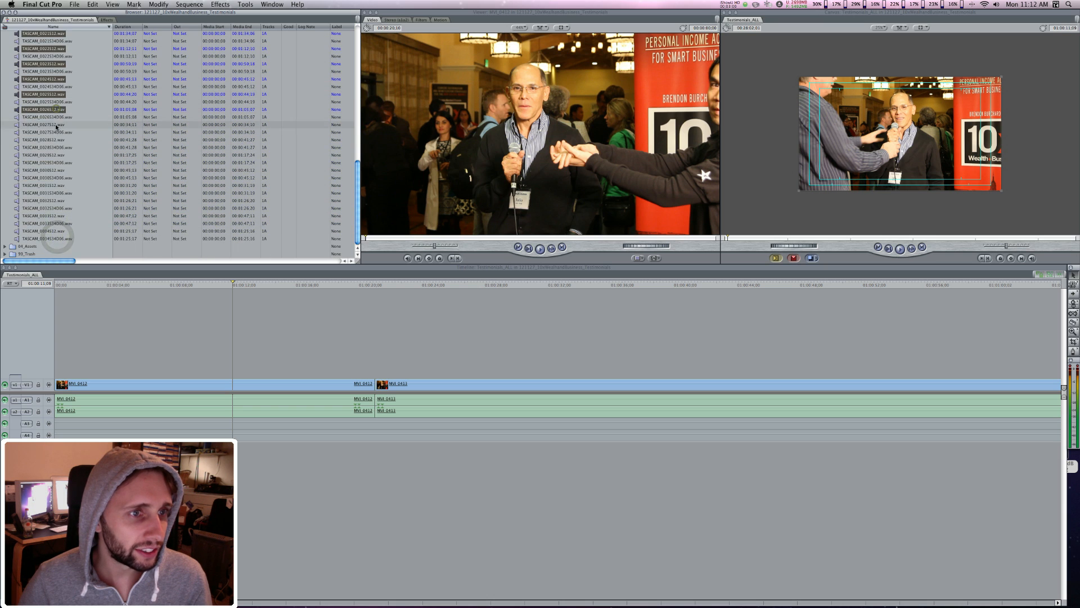
pyautogui.keyDown('super'); pyautogui.click(59, 125); pyautogui.keyUp('super')
pyautogui.keyDown('super'); pyautogui.click(58, 140); pyautogui.keyUp('super')
pyautogui.keyDown('super'); pyautogui.click(59, 156); pyautogui.keyUp('super')
pyautogui.keyDown('super'); pyautogui.click(59, 170); pyautogui.keyUp('super')
pyautogui.keyDown('super'); pyautogui.click(58, 185); pyautogui.keyUp('super')
pyautogui.keyDown('super'); pyautogui.click(58, 201); pyautogui.keyUp('super')
pyautogui.keyDown('super'); pyautogui.click(54, 219); pyautogui.keyUp('super')
pyautogui.keyDown('super'); pyautogui.click(62, 233); pyautogui.keyUp('super')
pyautogui.press('Delete')
pyautogui.scroll(10, 157, 149)
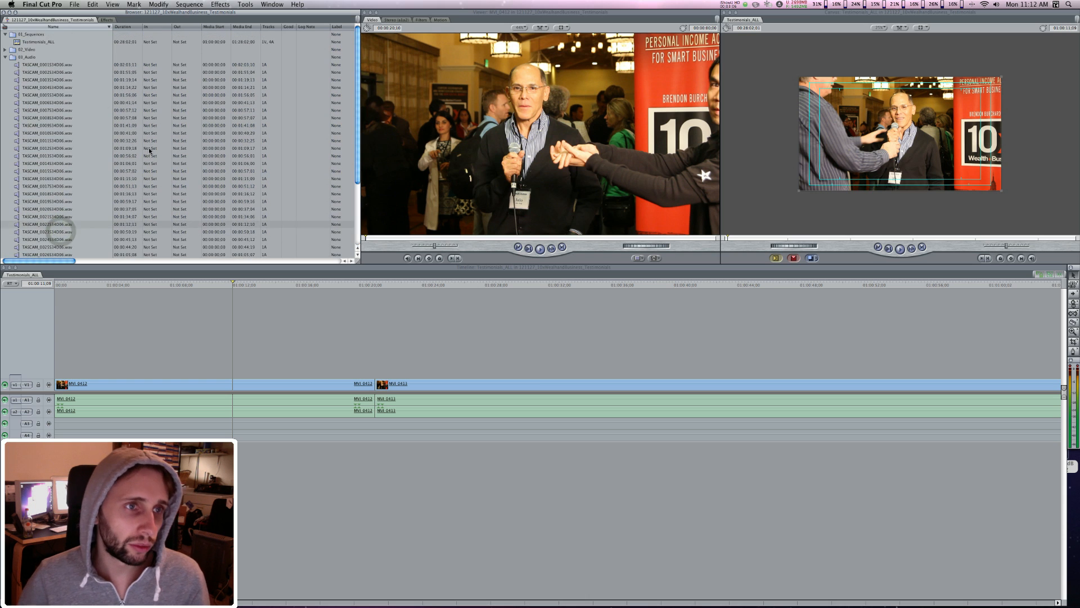
# Step: Place all the remaining TASCAM S34D06 recordings on audio track A3 from the start of the Testimonials_ALL sequence
pyautogui.click(38, 63)
pyautogui.scroll(-10, 67, 92)
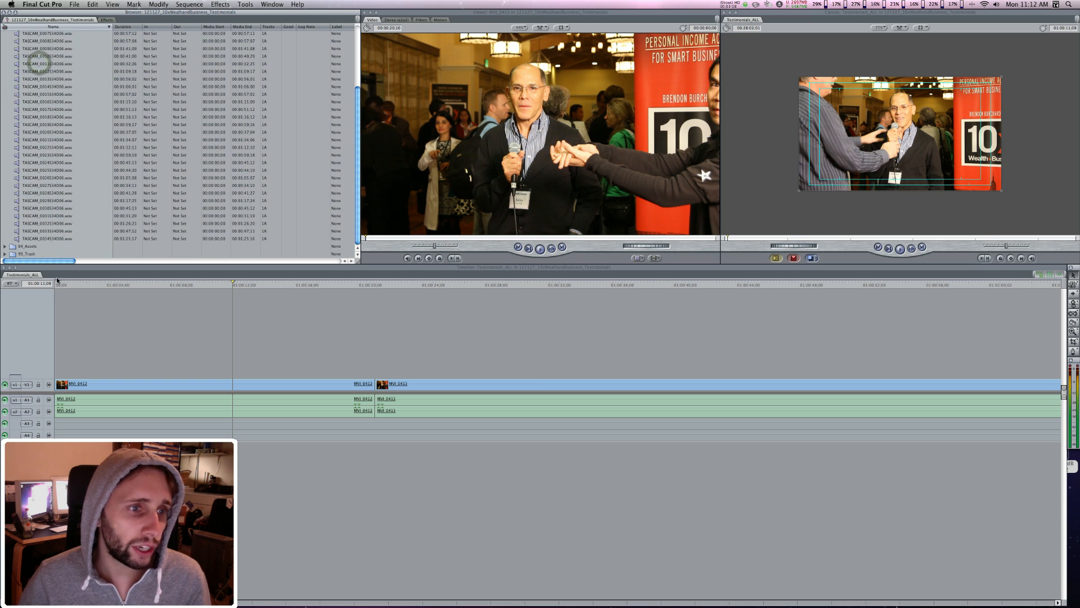
pyautogui.keyDown('shift'); pyautogui.click(60, 238); pyautogui.keyUp('shift')
pyautogui.click(177, 327)
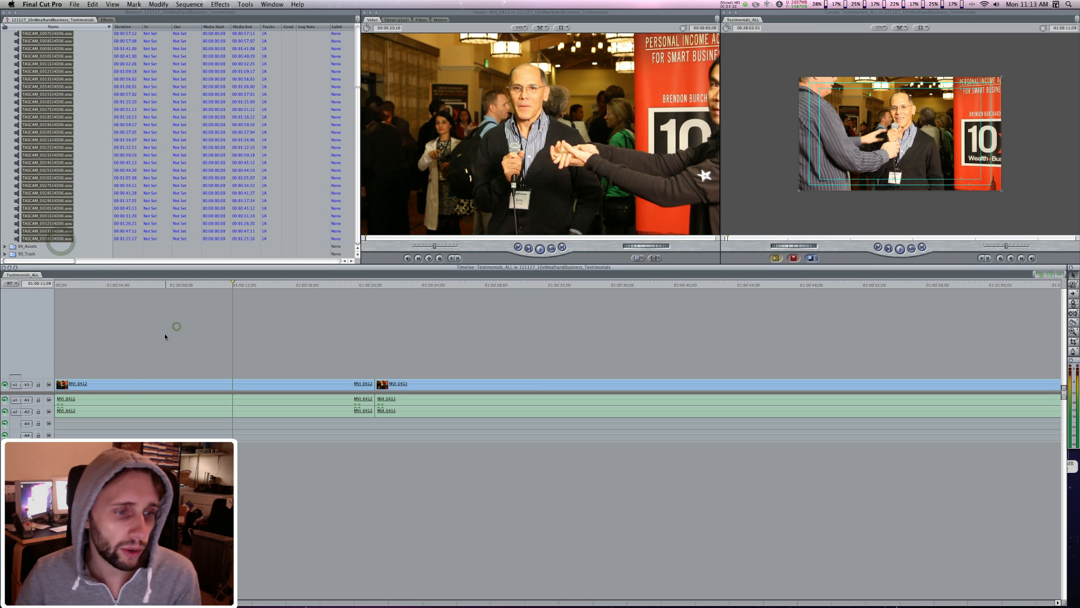
pyautogui.press('Up')
pyautogui.press('Up')
pyautogui.press('Up')
pyautogui.press('Up')
pyautogui.press('Up')
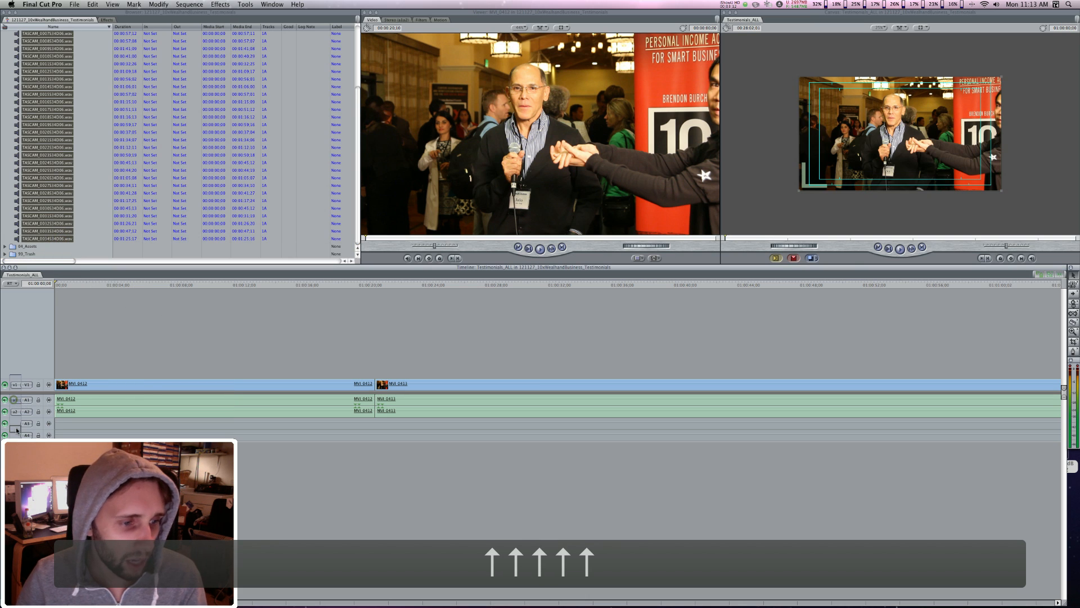
pyautogui.moveTo(16, 412); pyautogui.dragTo(18, 434)
pyautogui.scroll(5, 97, 202)
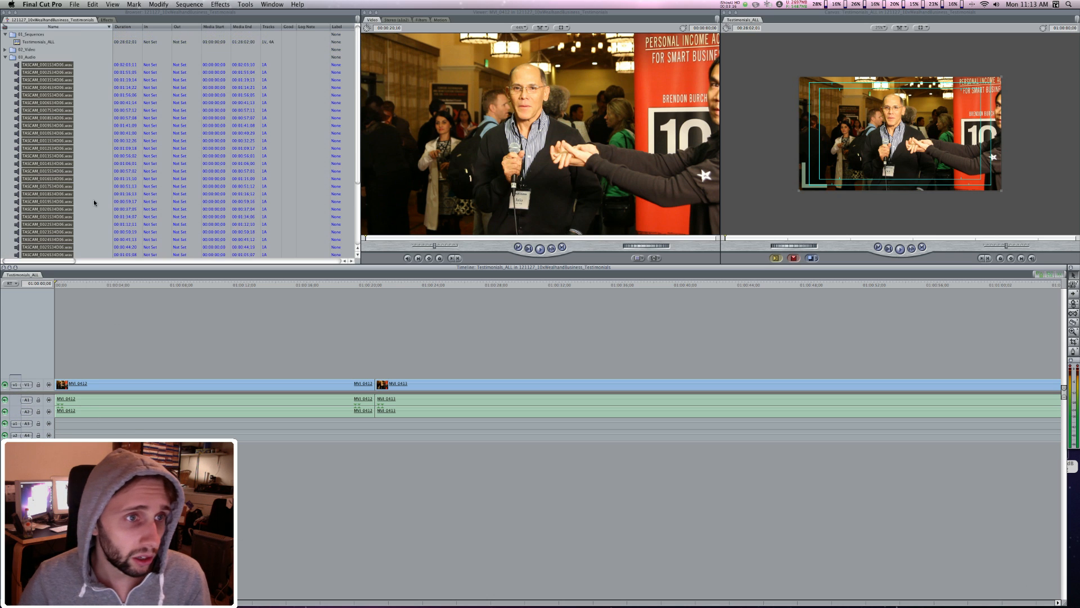
pyautogui.moveTo(60, 61); pyautogui.dragTo(1034, 107)
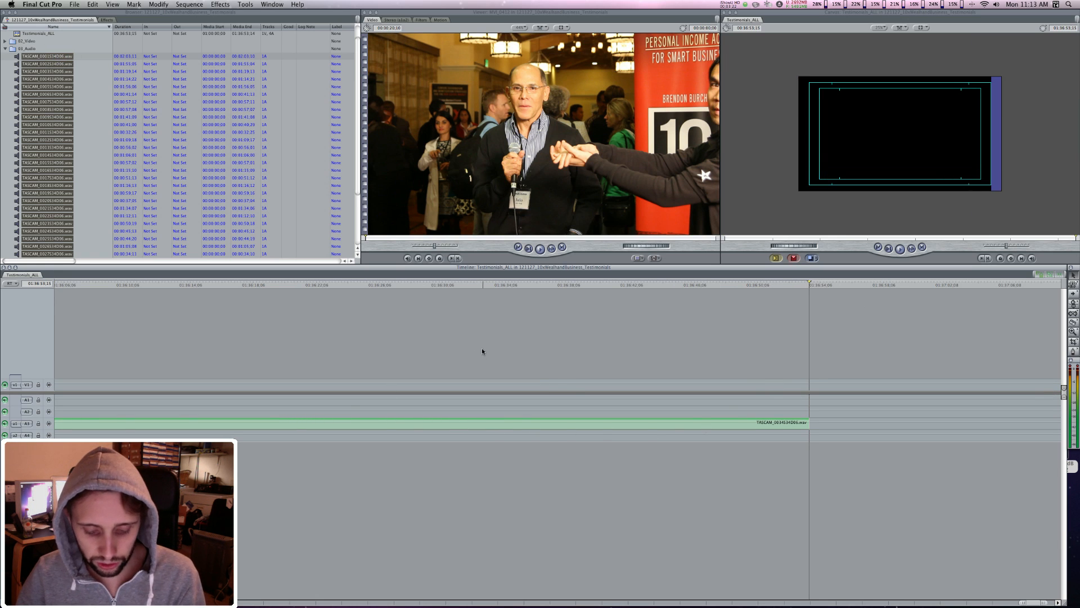
# Step: Review the full length of the assembled Testimonials_ALL sequence and return the playhead to its start
pyautogui.press('super+minus')
pyautogui.press('super+minus')
pyautogui.press('super+minus')
pyautogui.press('super+minus')
pyautogui.press('super+minus')
pyautogui.press('super+minus')
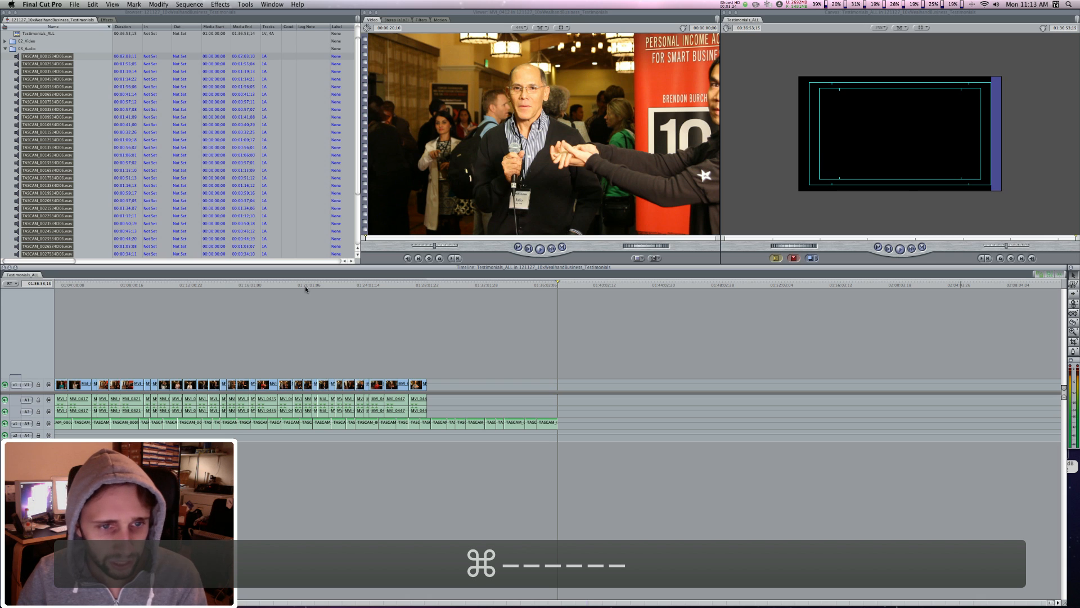
pyautogui.moveTo(305, 284); pyautogui.dragTo(17, 315)
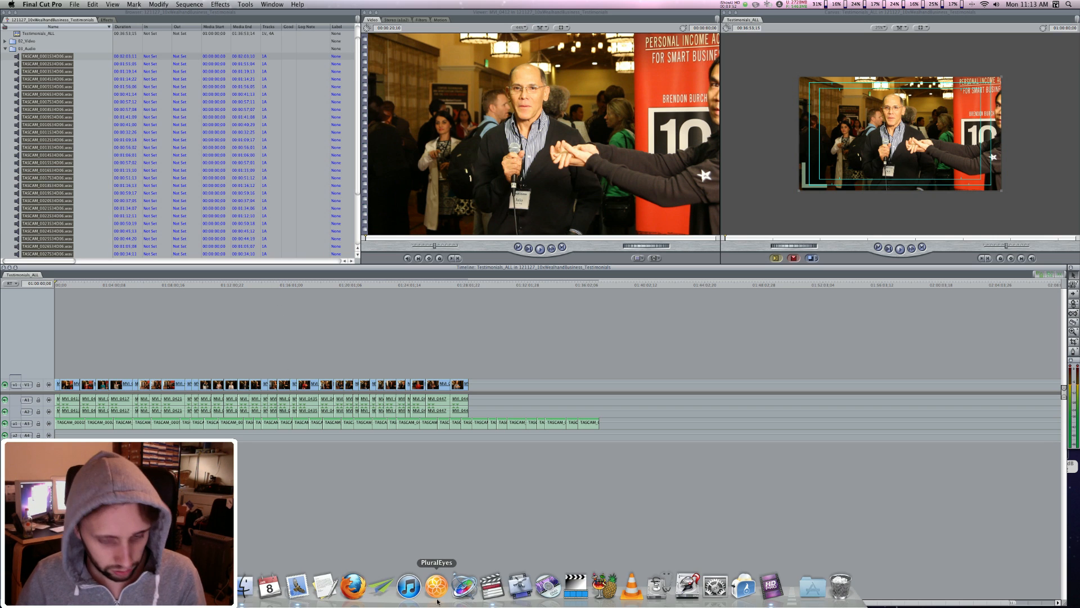
# Step: Switch to PluralEyes, refresh the project information and choose Testimonials_ALL as the sequence
pyautogui.click(436, 592)
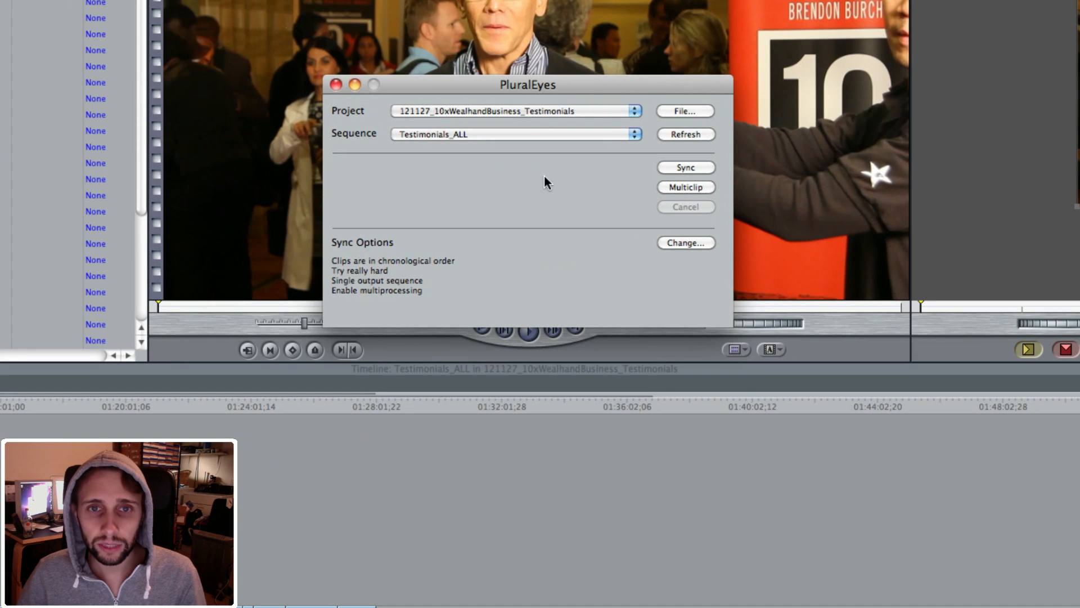
pyautogui.click(681, 135)
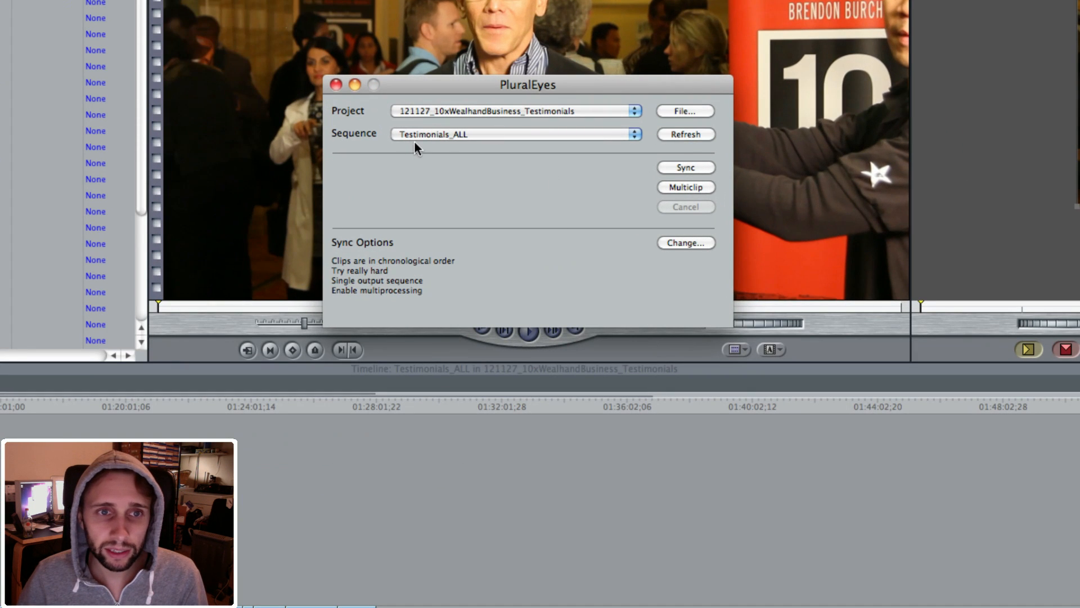
pyautogui.click(441, 134)
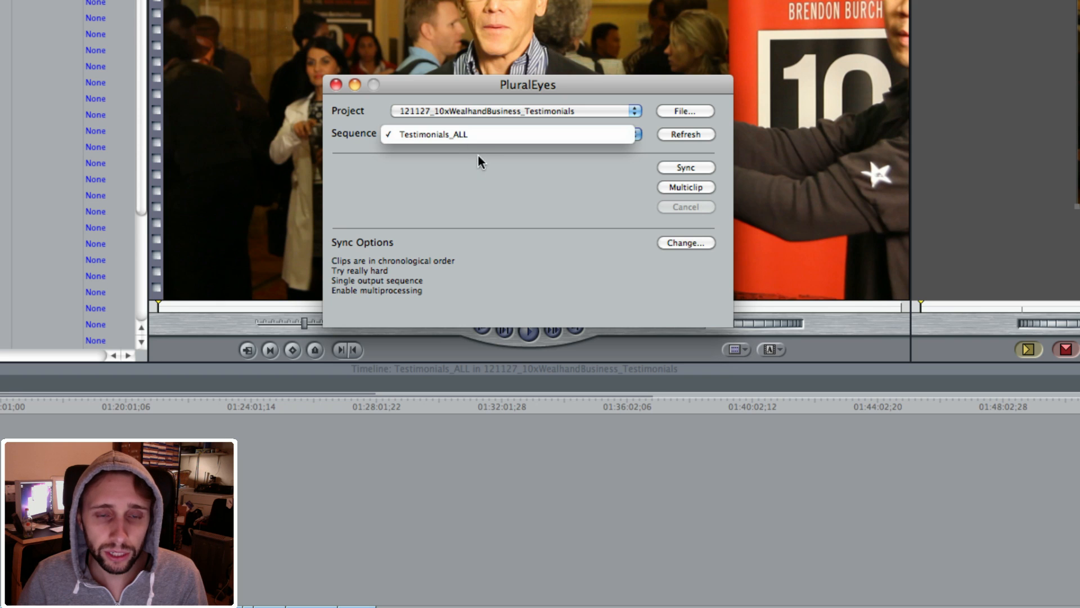
pyautogui.click(444, 131)
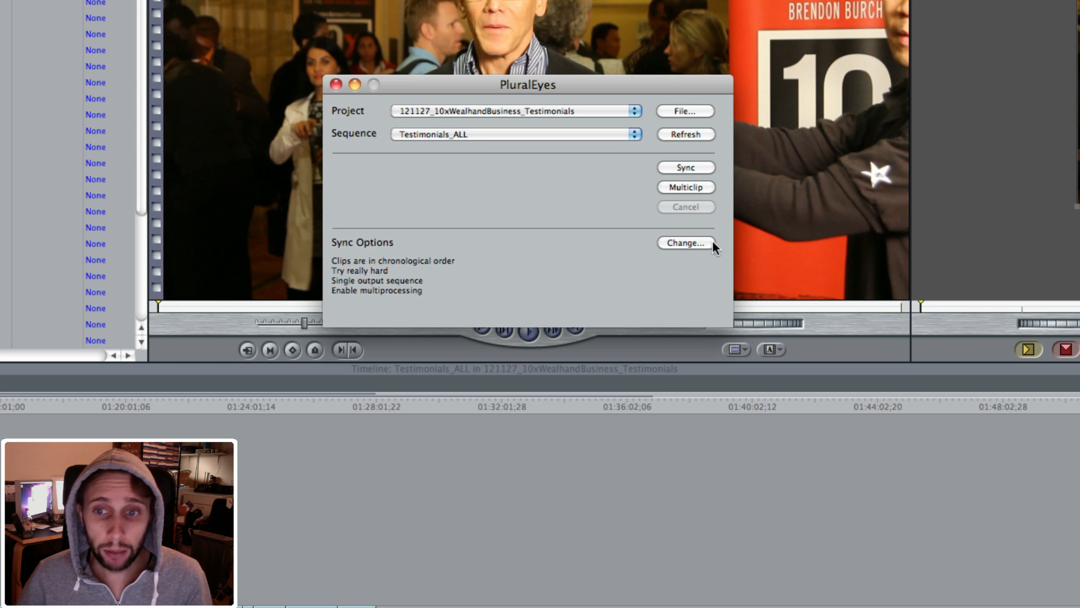
# Step: Review the sync options, keeping chronological order, Try really hard, single output sequence and multiprocessing enabled, and sync Testimonials_ALL
pyautogui.click(685, 241)
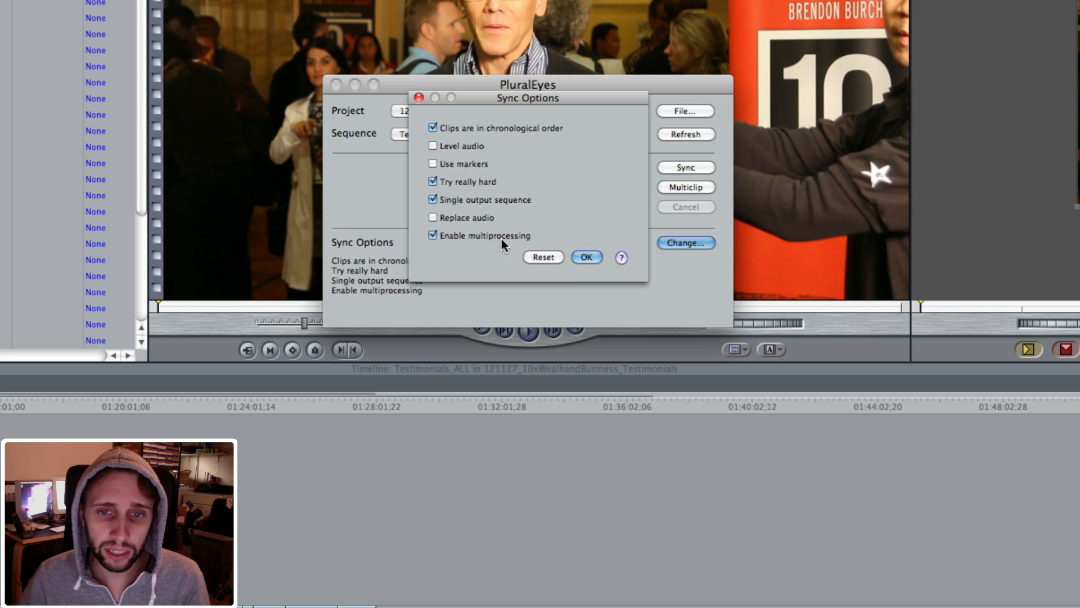
pyautogui.click(583, 258)
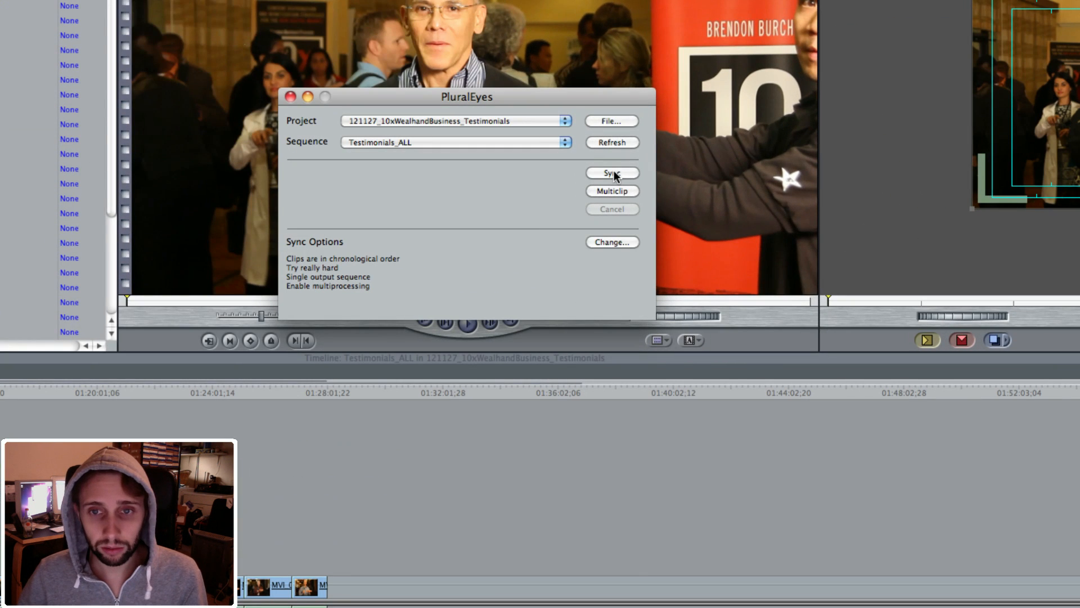
pyautogui.click(613, 173)
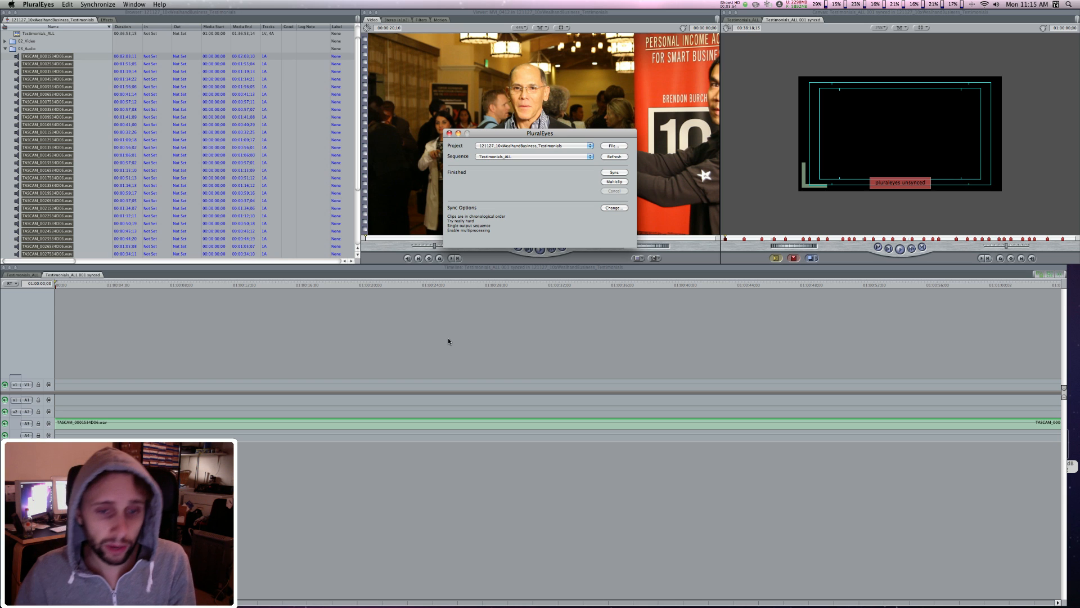
# Step: Switch back to Final Cut Pro and examine how the video clips line up with the TASCAM audio across the synced sequence
pyautogui.click(484, 338)
pyautogui.press('super+minus')
pyautogui.press('super+minus')
pyautogui.press('super+minus')
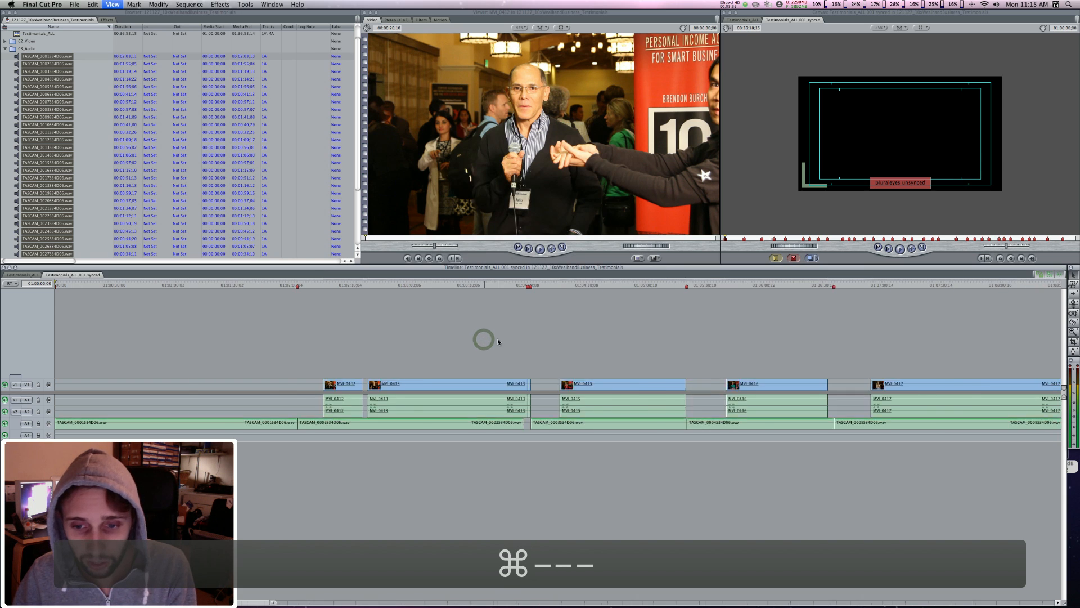
pyautogui.press('super+minus')
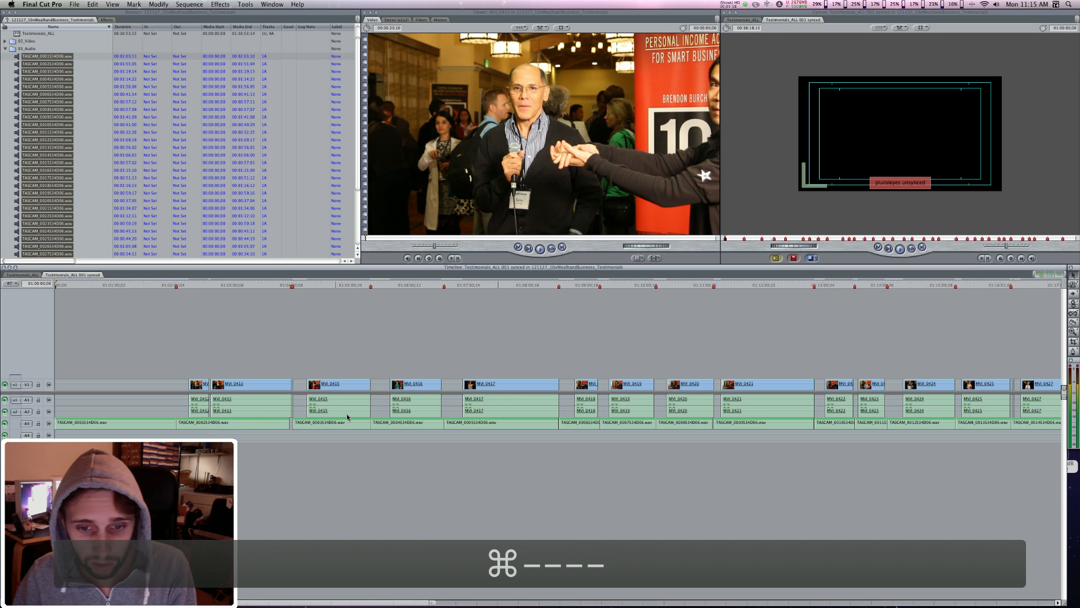
pyautogui.press('super+minus')
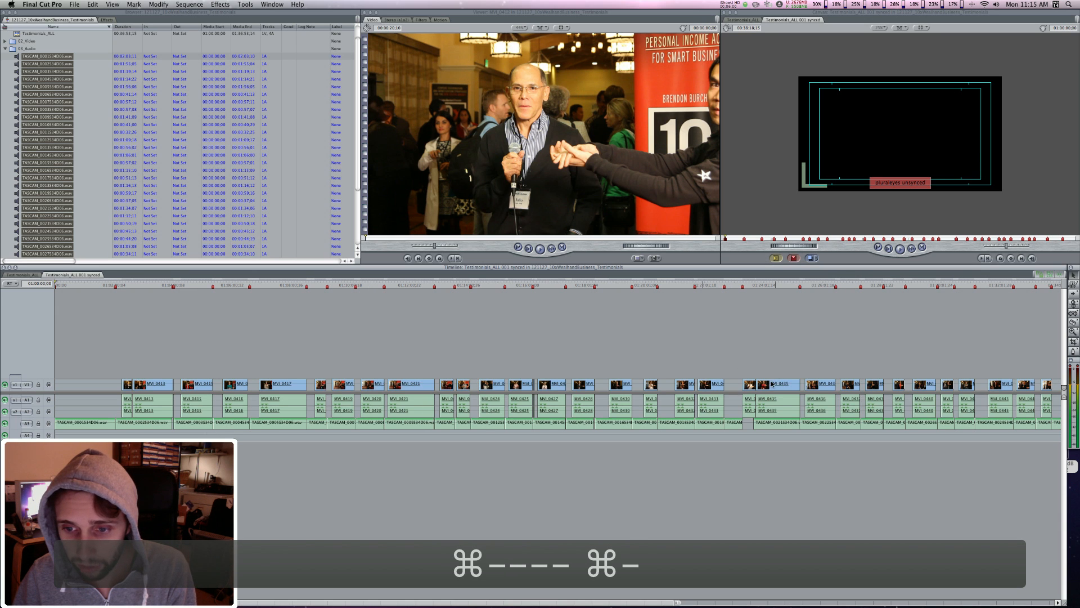
pyautogui.press('super+minus')
pyautogui.press('super+equal')
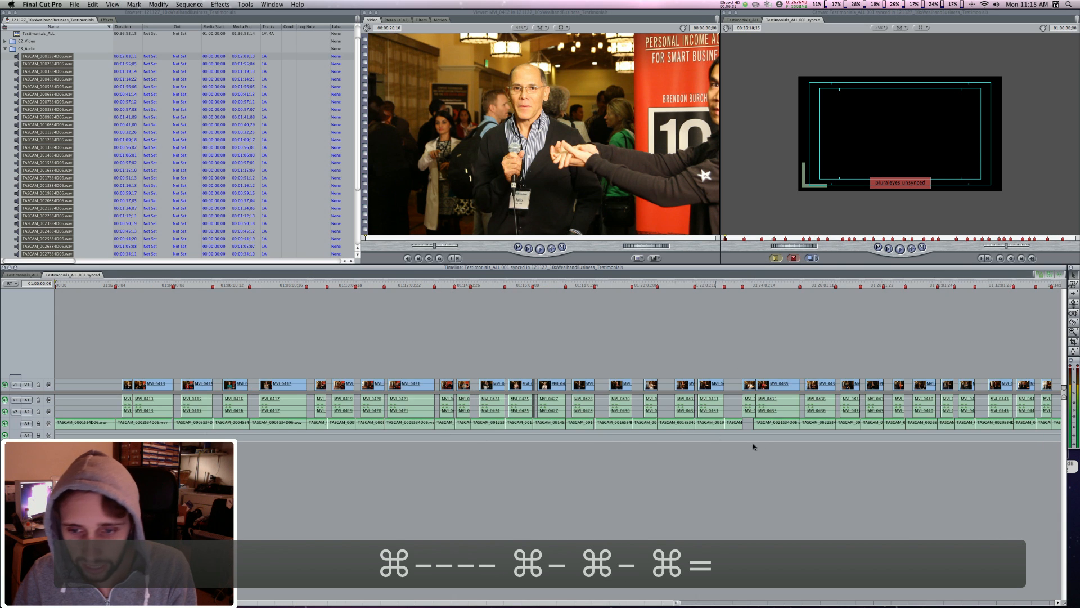
pyautogui.press('super+equal')
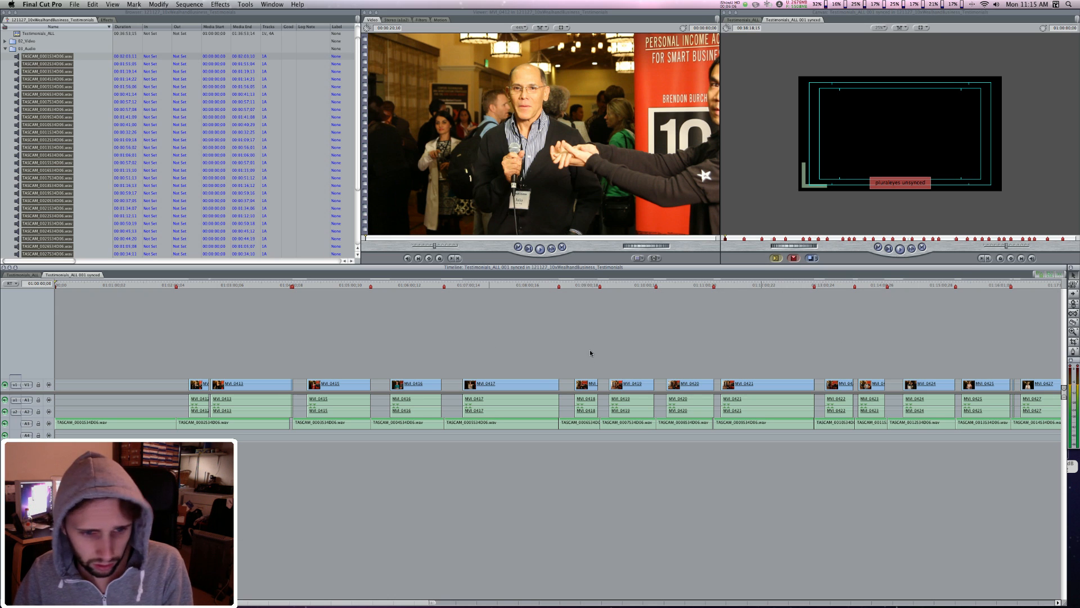
pyautogui.press('super+minus')
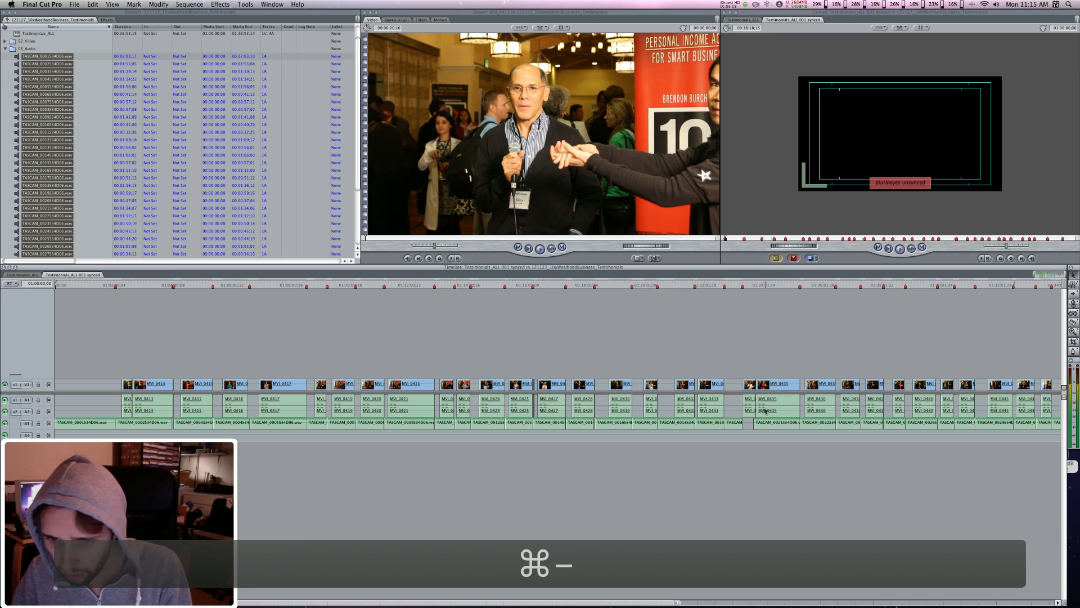
# Step: Inspect the TASCAM_0020S34D06 recording without video above it and the neighbouring video clip without matching audio in the synced sequence
pyautogui.click(734, 285)
pyautogui.press('super+equal')
pyautogui.press('super+equal')
pyautogui.press('super+equal')
pyautogui.press('super+equal')
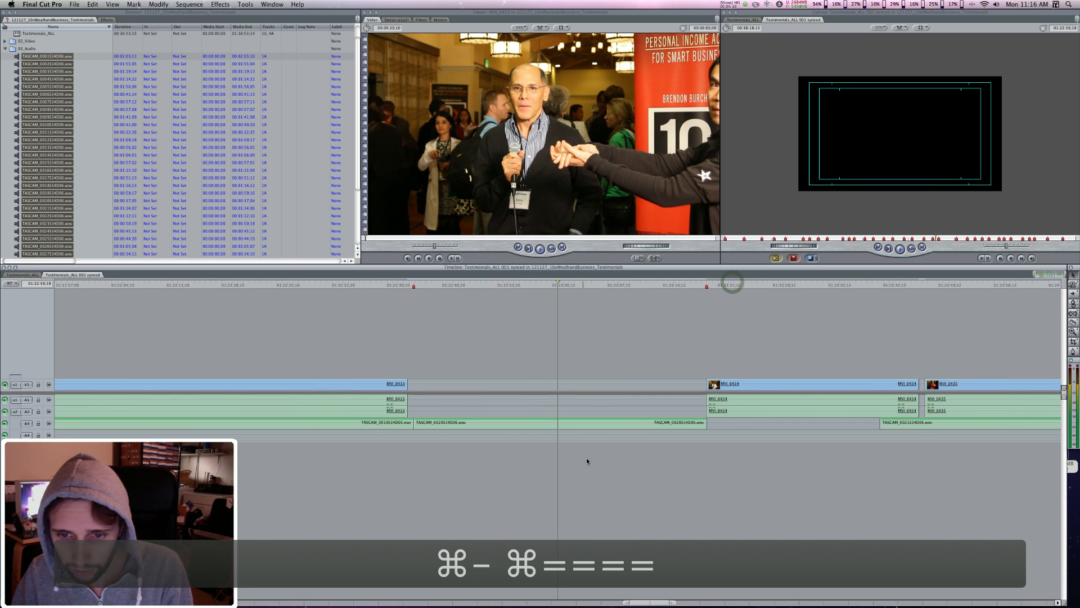
pyautogui.click(454, 422)
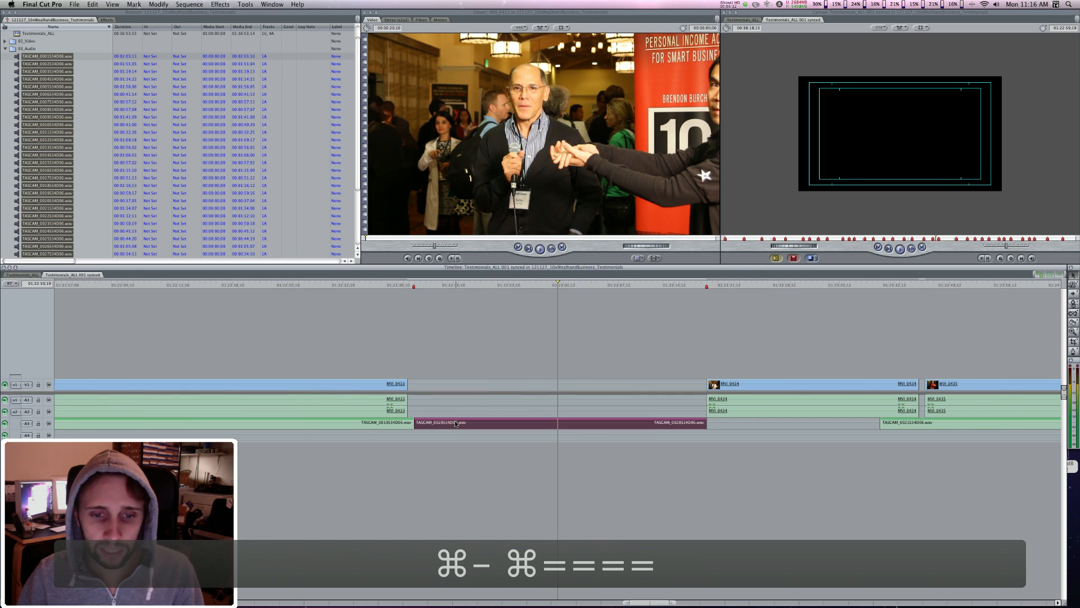
pyautogui.click(817, 407)
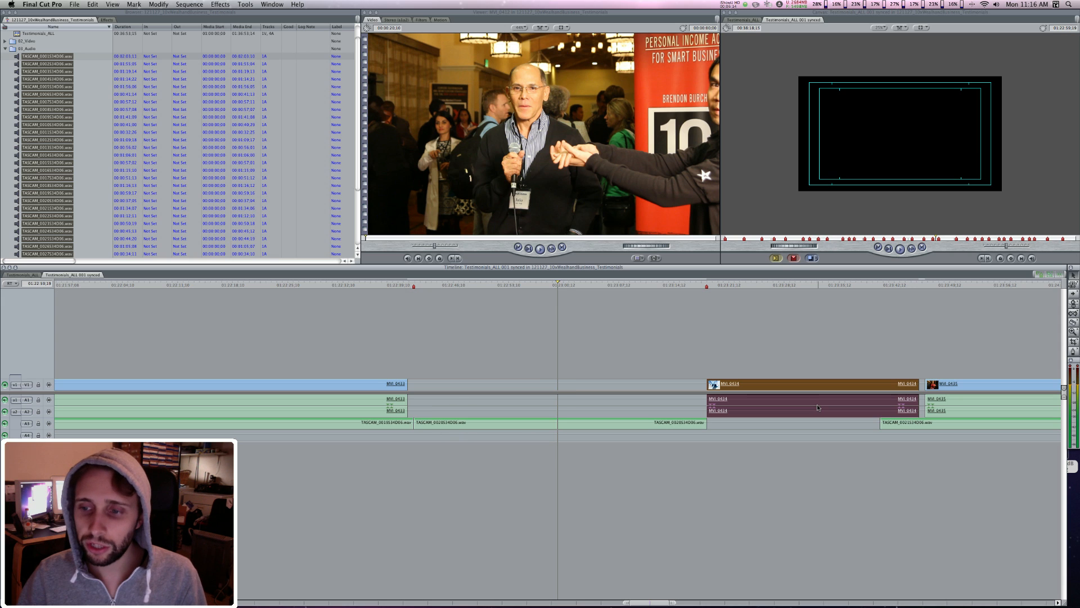